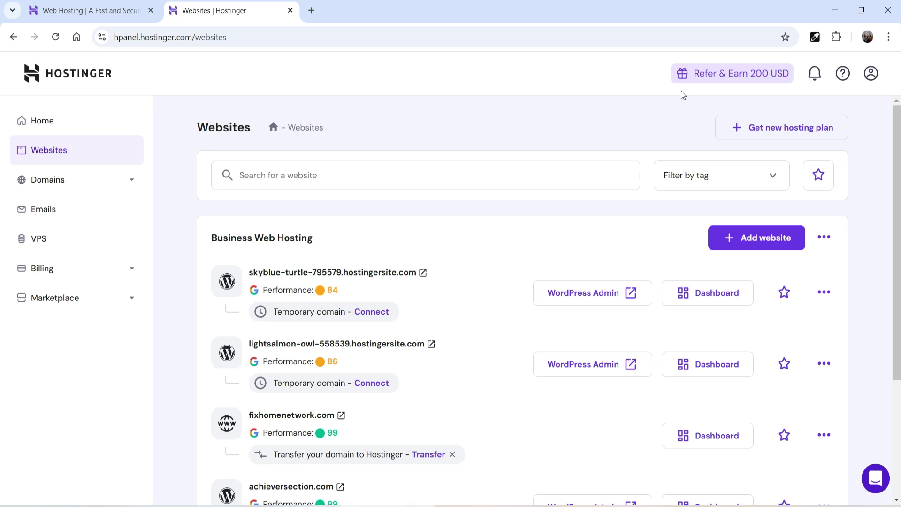
drag(218, 238, 358, 243)
click(359, 243)
key(ctrl+shift+Tab)
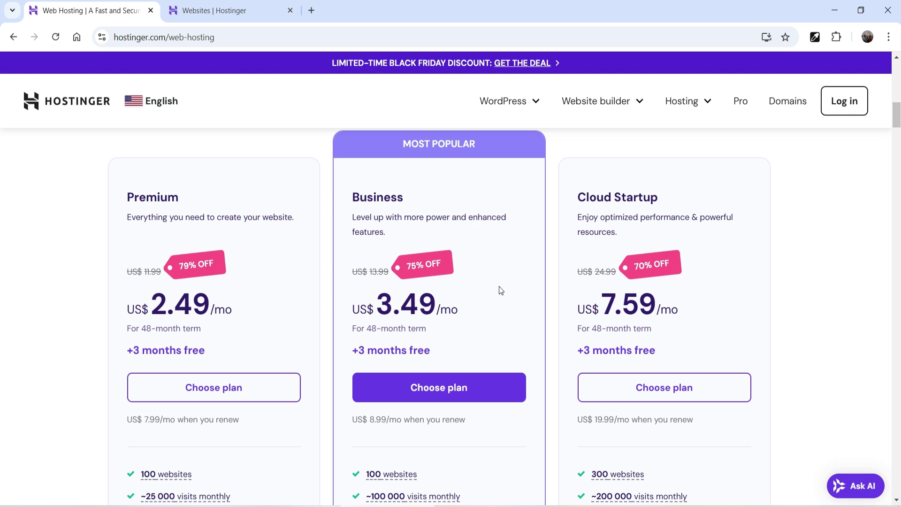
scroll(491, 274, down, 4)
mouse_move(391, 320)
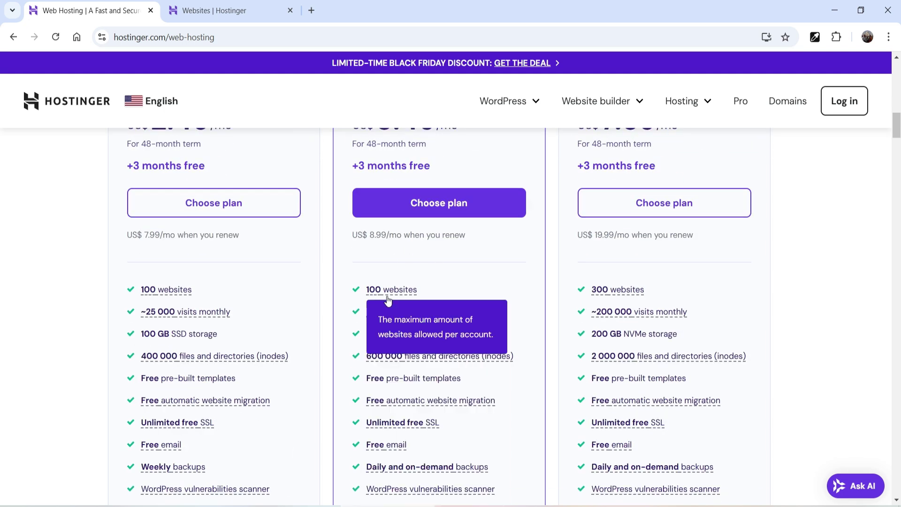
scroll(483, 269, down, 8)
scroll(485, 264, down, 7)
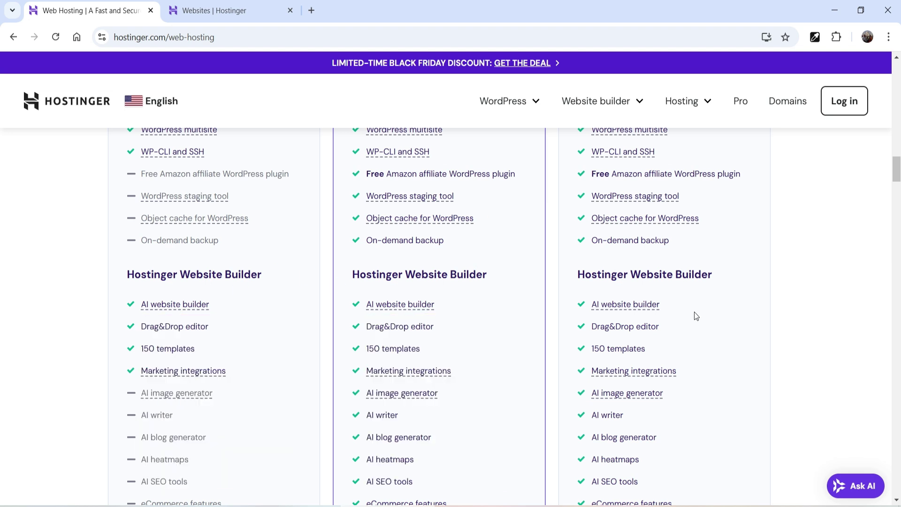
scroll(840, 272, down, 1)
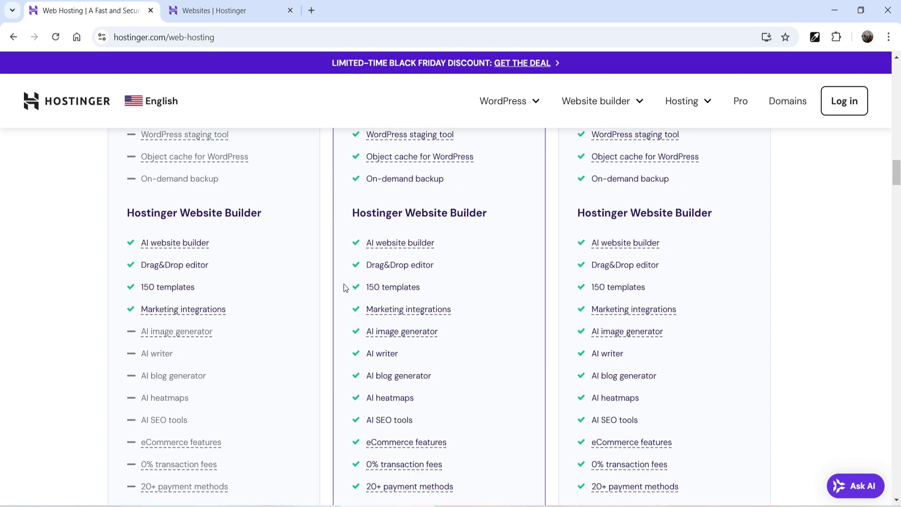
scroll(424, 243, down, 1)
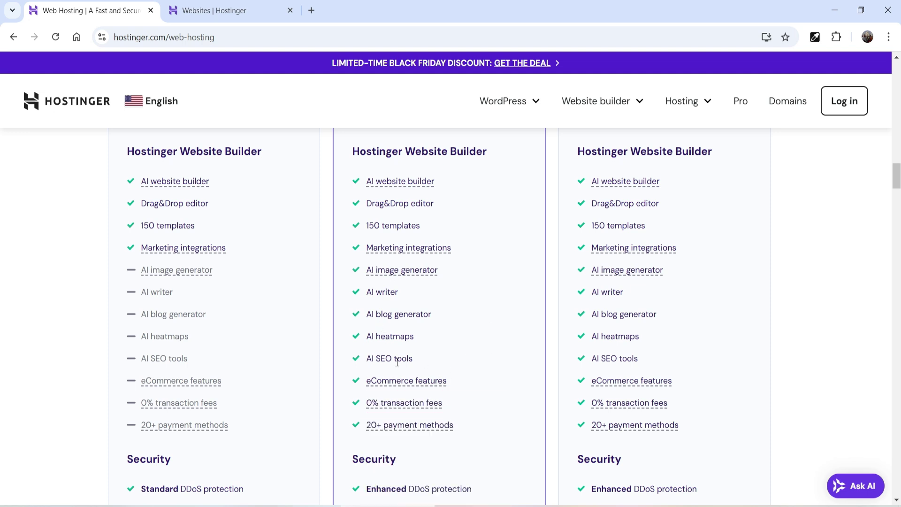
scroll(329, 235, up, 15)
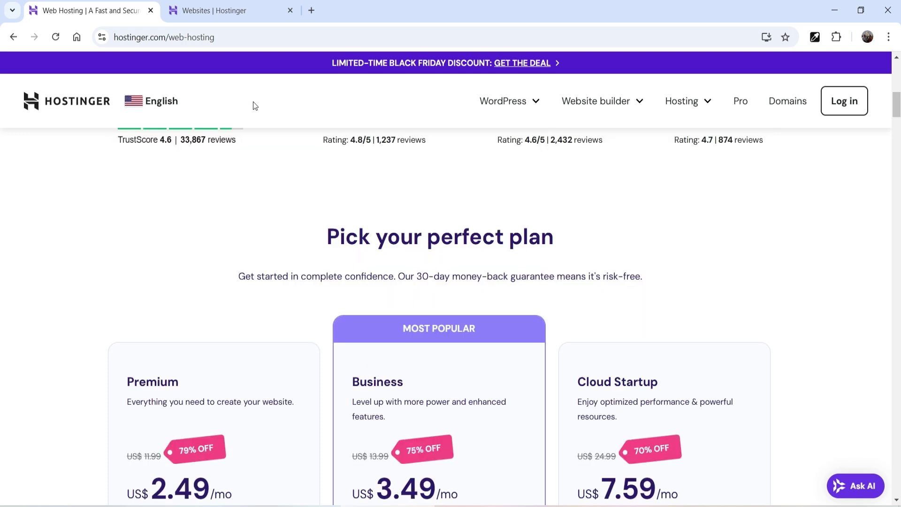
click(274, 9)
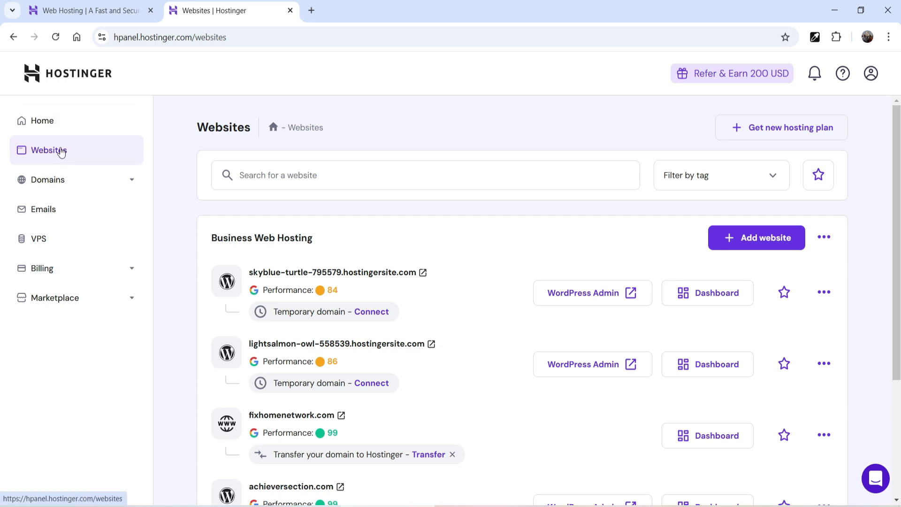
Step: From hPanel Home, go to Websites and add a new WordPress website
click(52, 121)
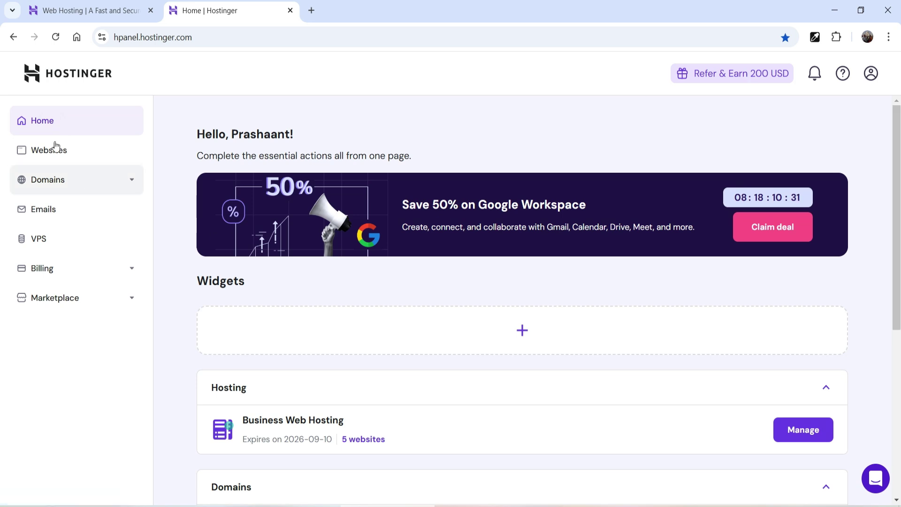
click(44, 150)
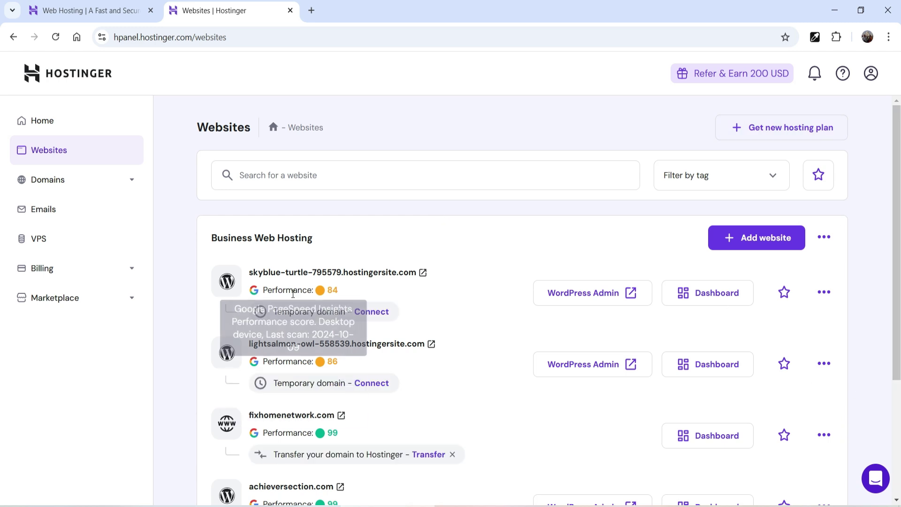
click(770, 244)
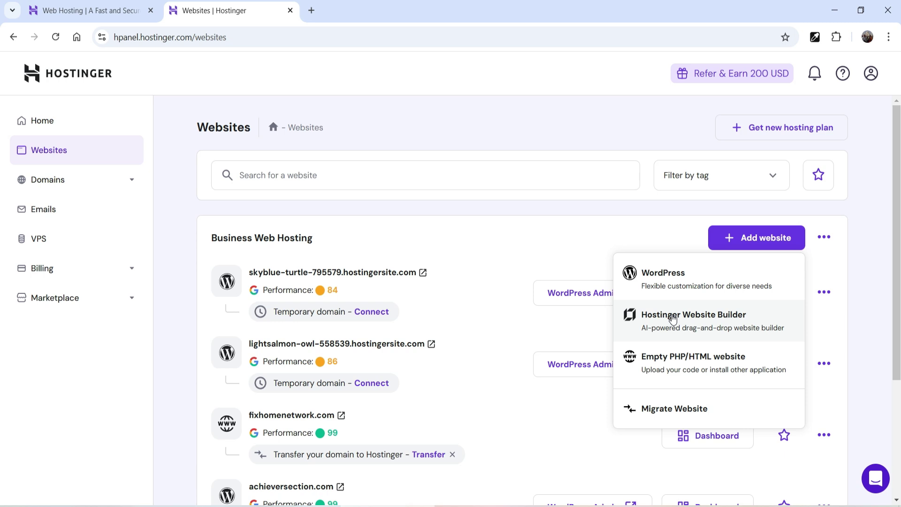
click(656, 280)
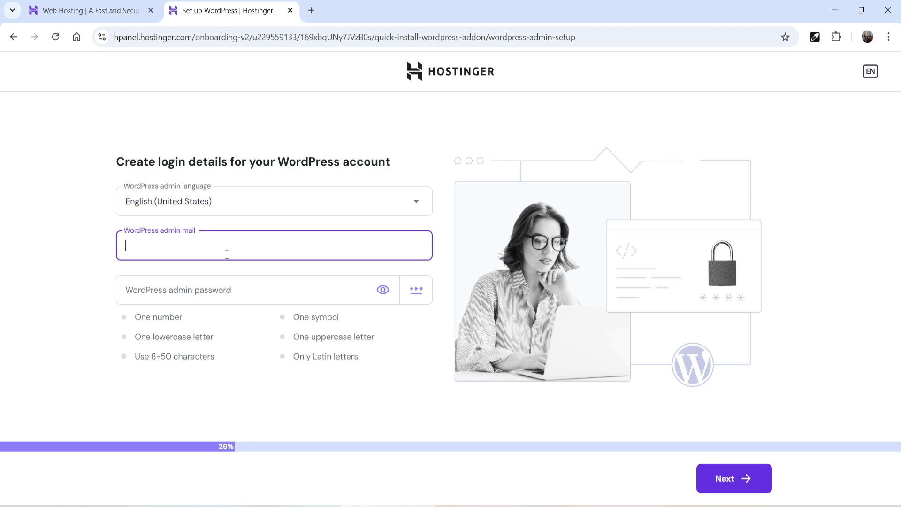
Step: Enter the WordPress admin e-mail and paste the admin password, then continue
click(201, 296)
key(ctrl+v)
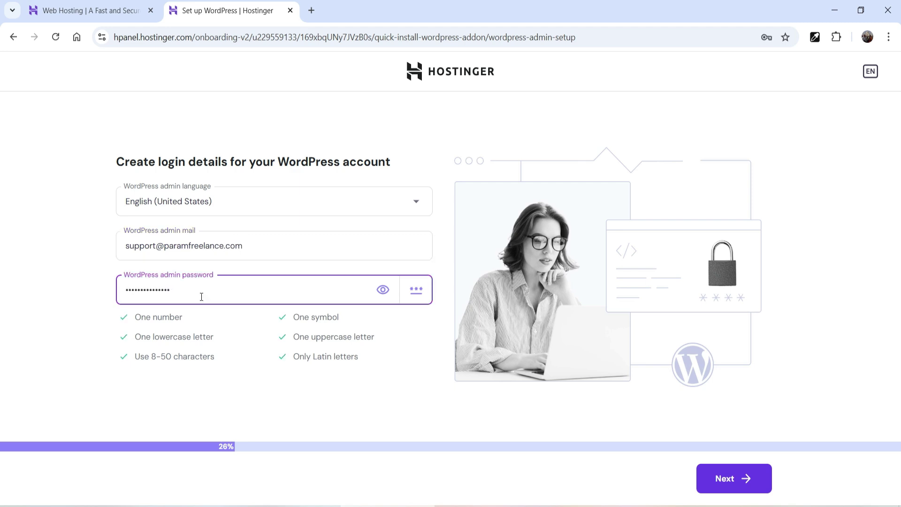
click(718, 488)
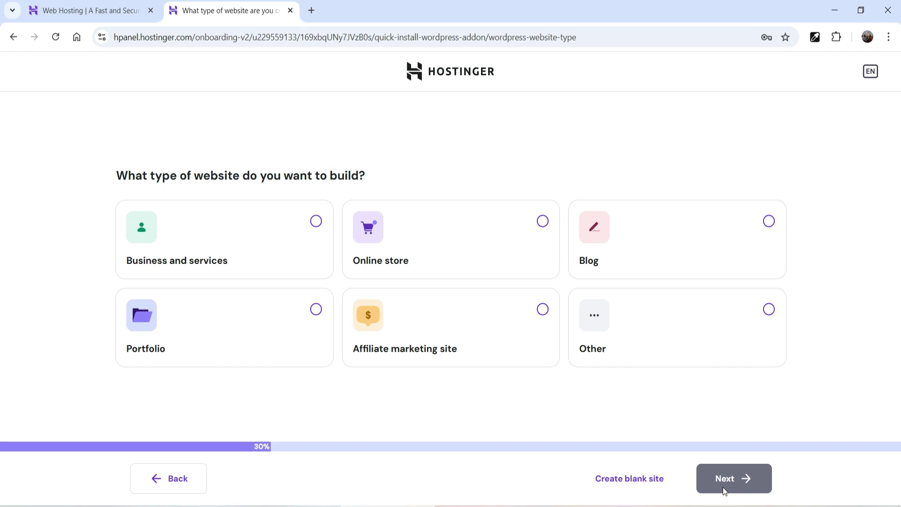
Step: Choose Business and services as the site type and Create a website with AI
click(251, 250)
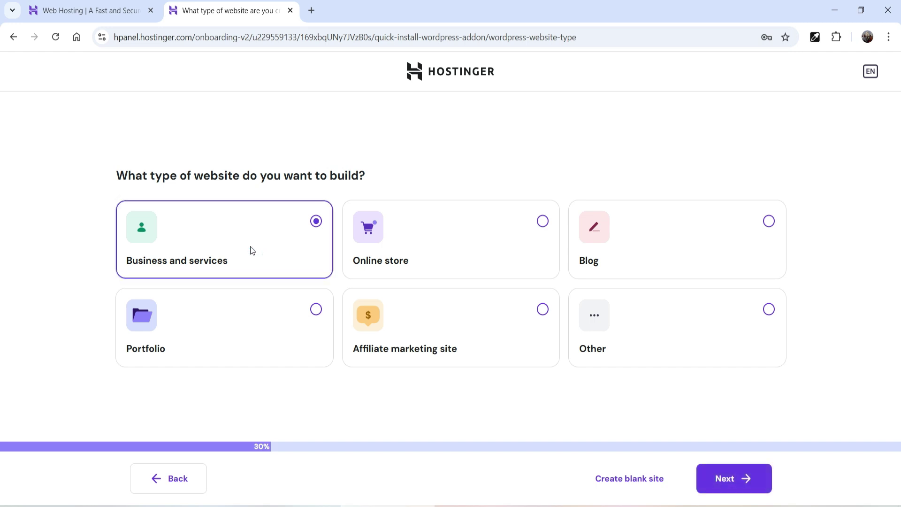
click(732, 484)
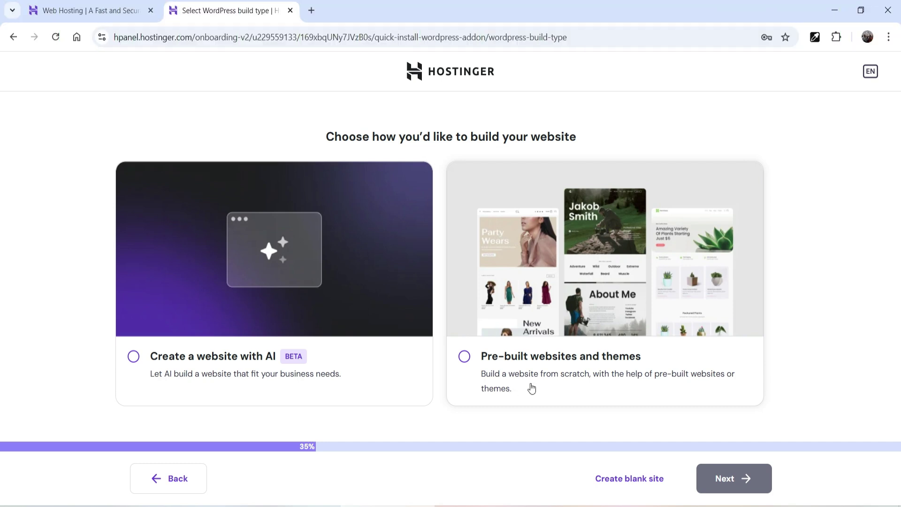
click(135, 358)
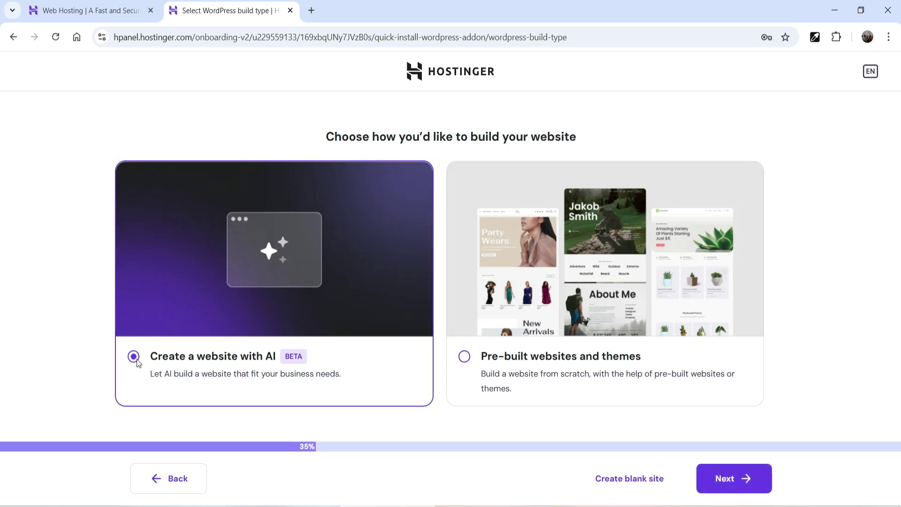
click(746, 479)
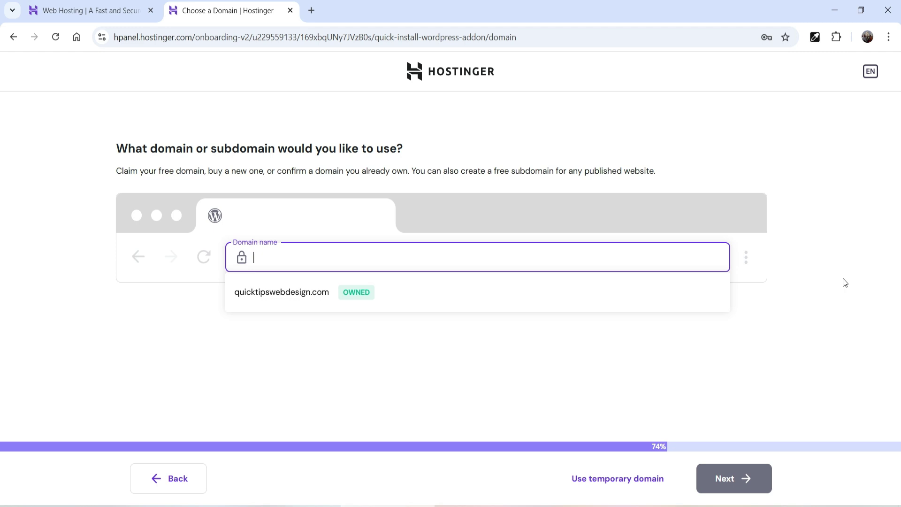
Step: Use a temporary domain for the new site
click(636, 488)
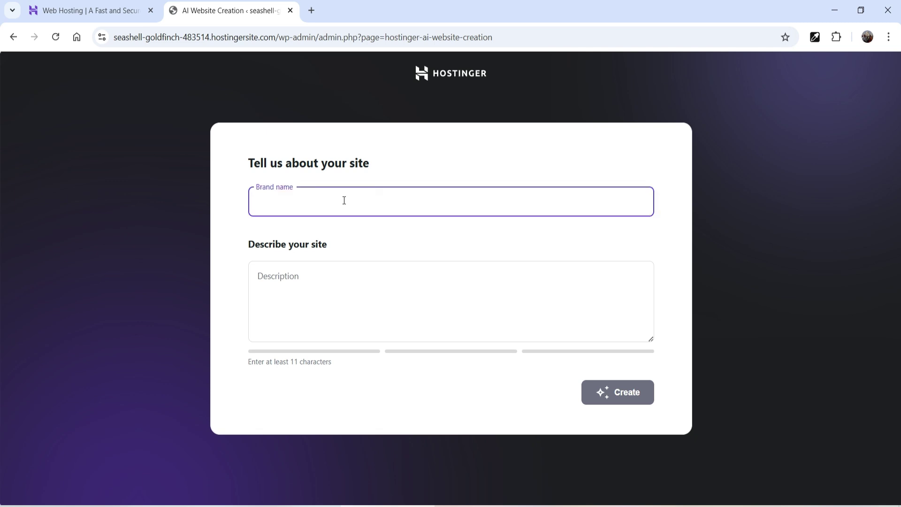
Step: Enter the brand name 'Param Digital Marketing Agency' and paste the site description
text(Param )
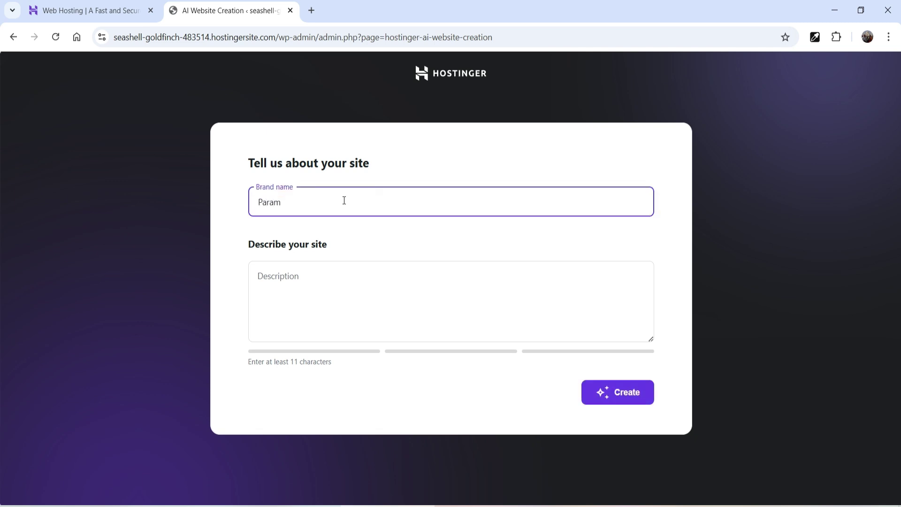
text(Digital Marketing Agency)
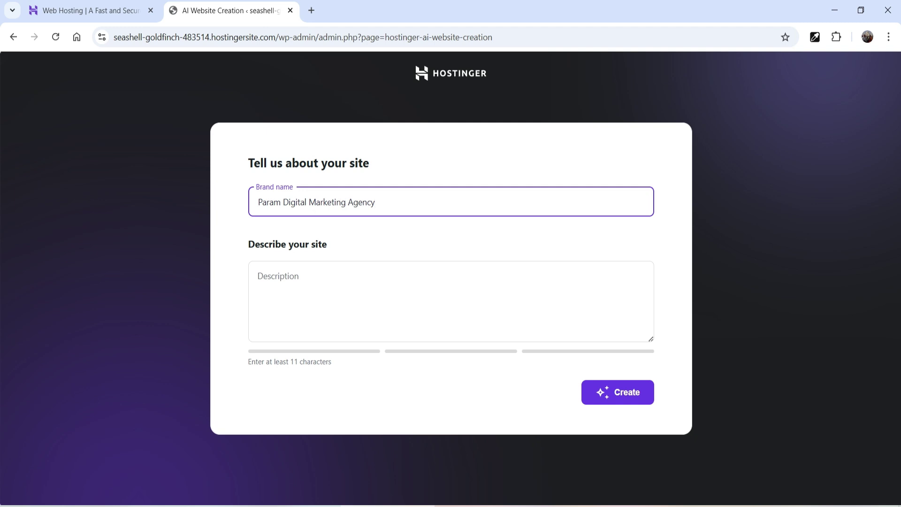
click(316, 293)
text(I want to create a website for Digital marketing agency. The website needs to have home page, about us, services and contact pages. Also add digital marketing services such as social media marketing, SEO, Google Ads, Facebook ads, Instagram marketing, brand building.  Use Blue color scheme for the website. Also add images related to digital markeing. Add sliding banners on the home page hero section.)
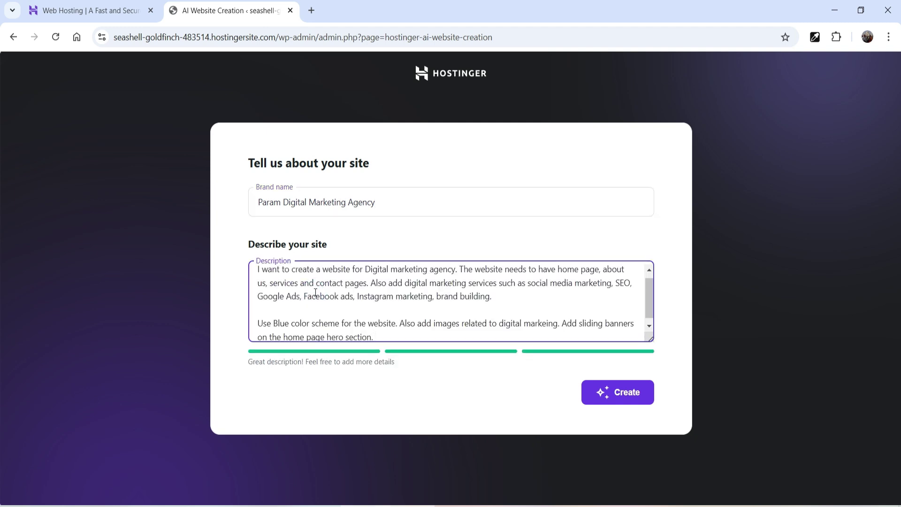
scroll(397, 294, up, 1)
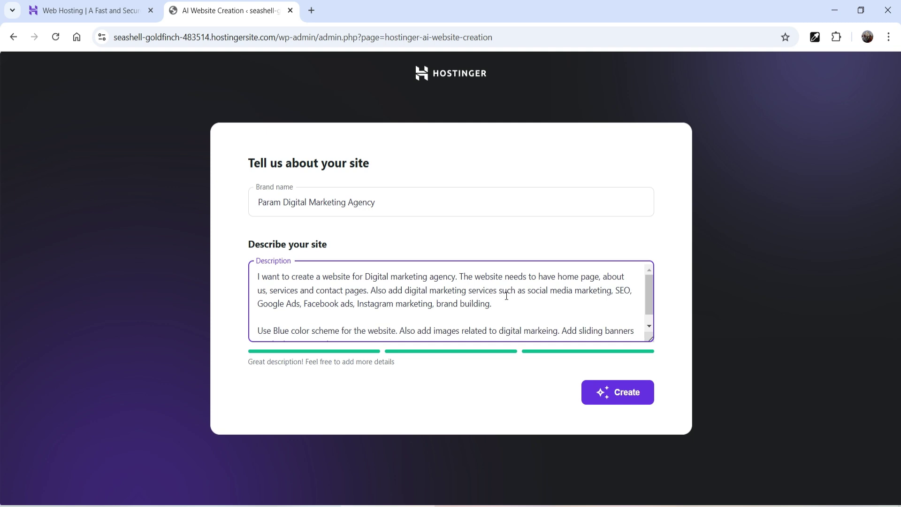
scroll(516, 295, down, 1)
Step: Append 'Also create a blog on the website' to the description and generate the site
click(415, 325)
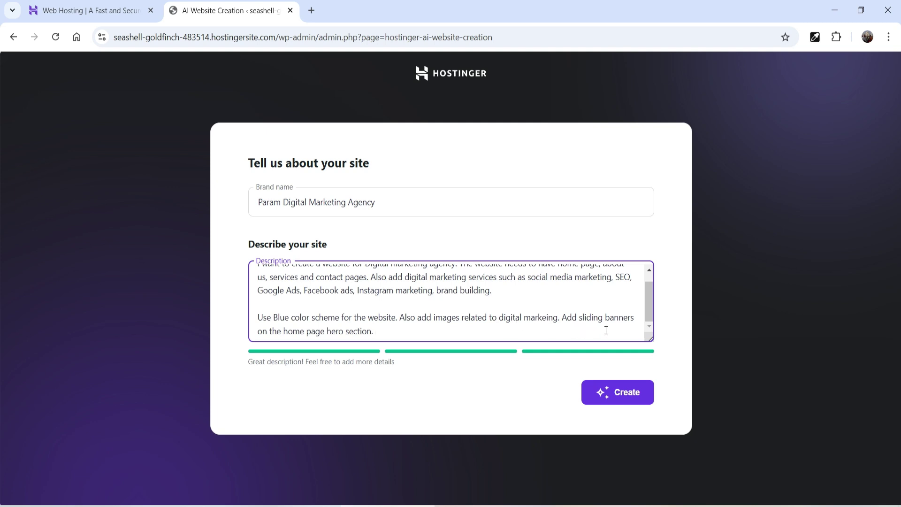
key(Return)
key(Return)
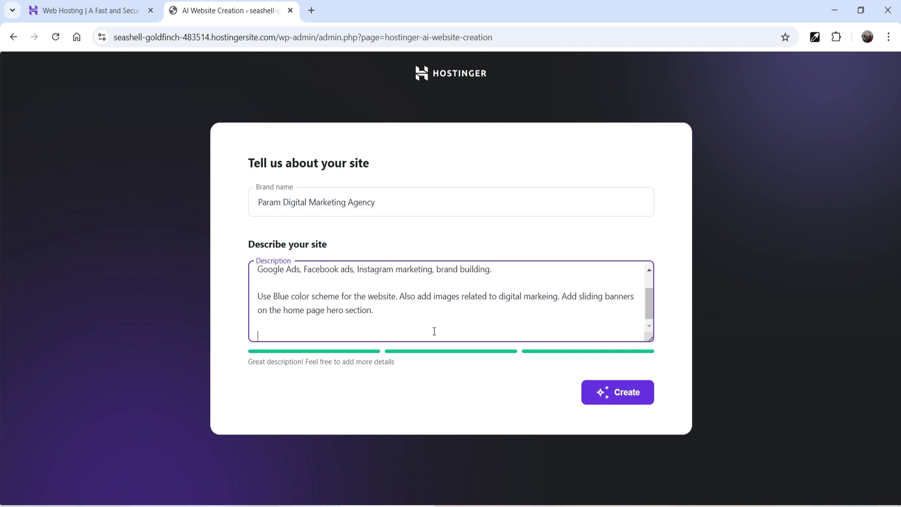
text(Also create a blog on the website.)
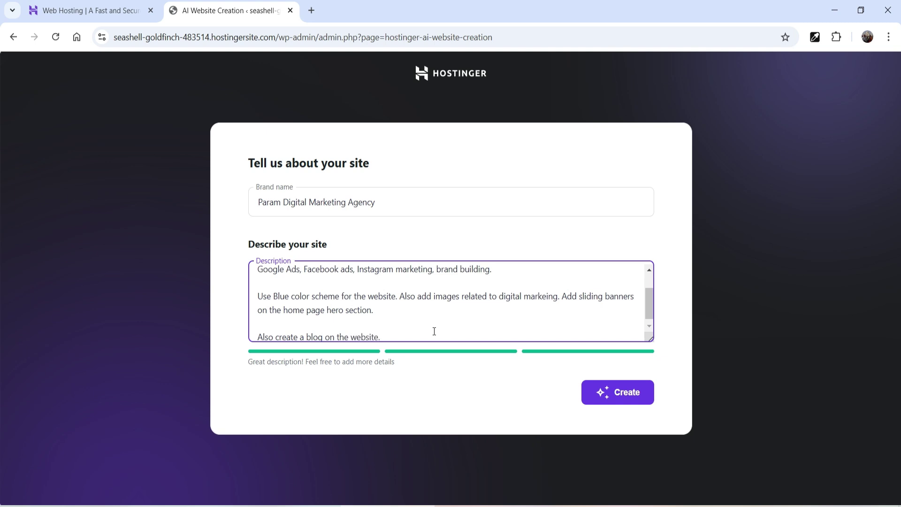
click(622, 392)
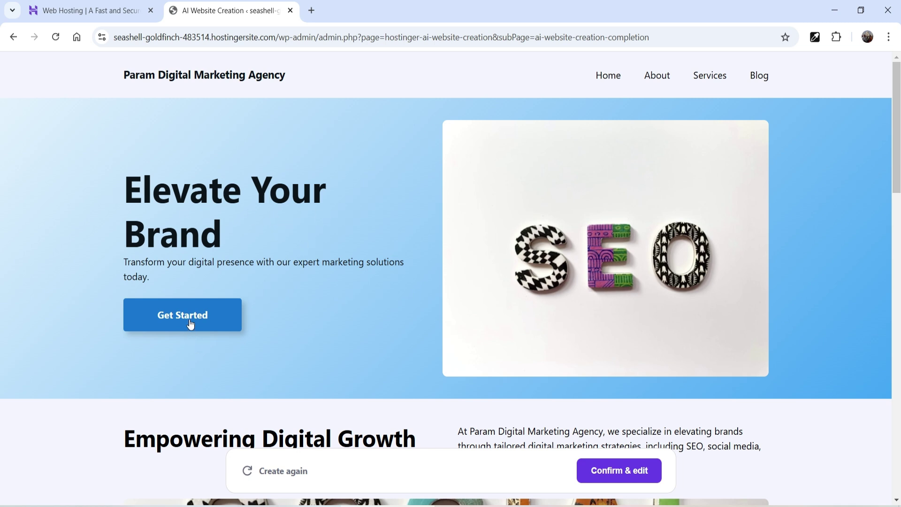
Step: Scroll through the generated home page preview
scroll(663, 257, down, 2)
scroll(633, 176, down, 4)
scroll(812, 204, up, 2)
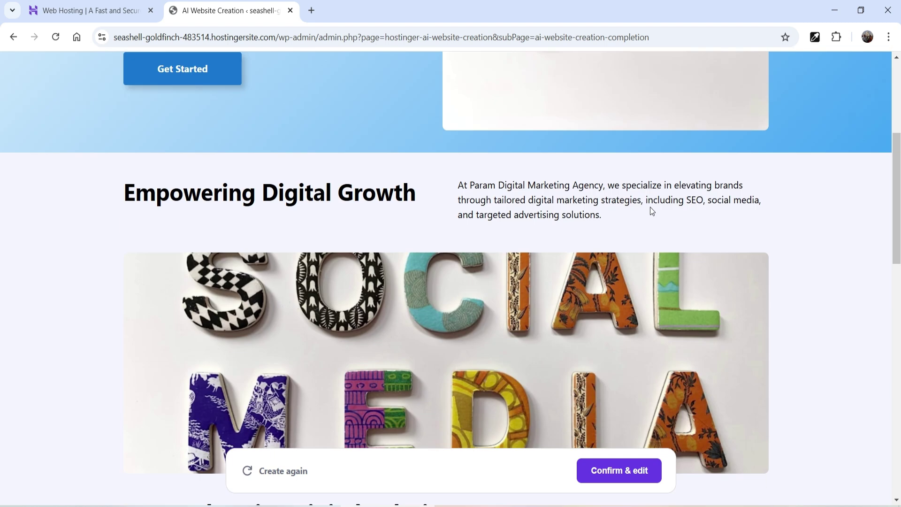
scroll(792, 286, down, 9)
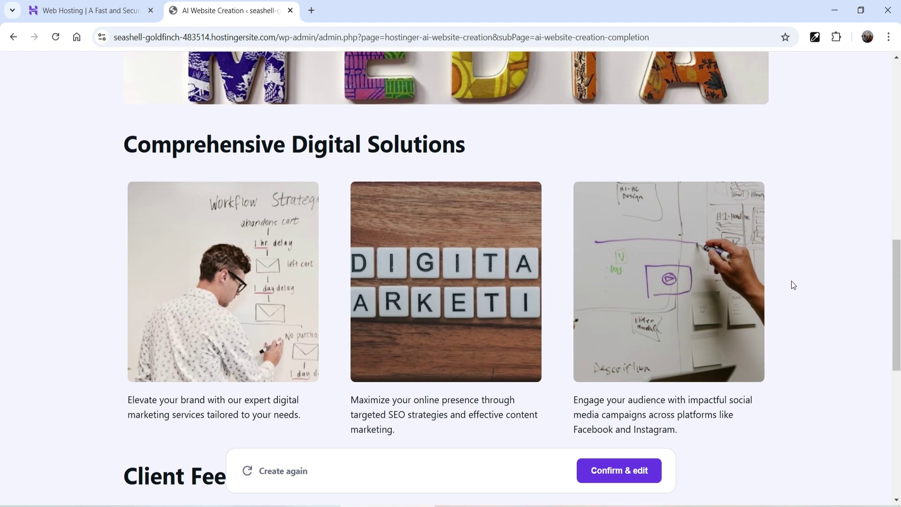
scroll(300, 176, up, 1)
scroll(323, 282, down, 5)
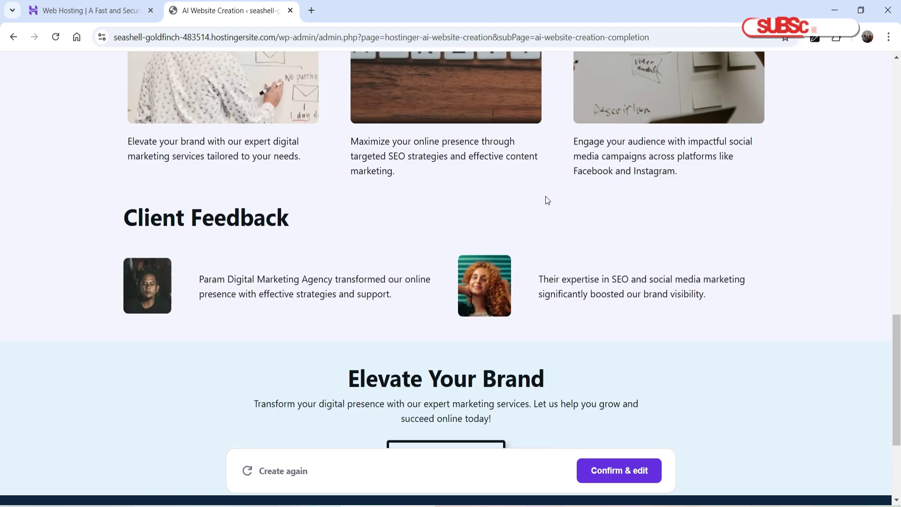
scroll(692, 120, up, 20)
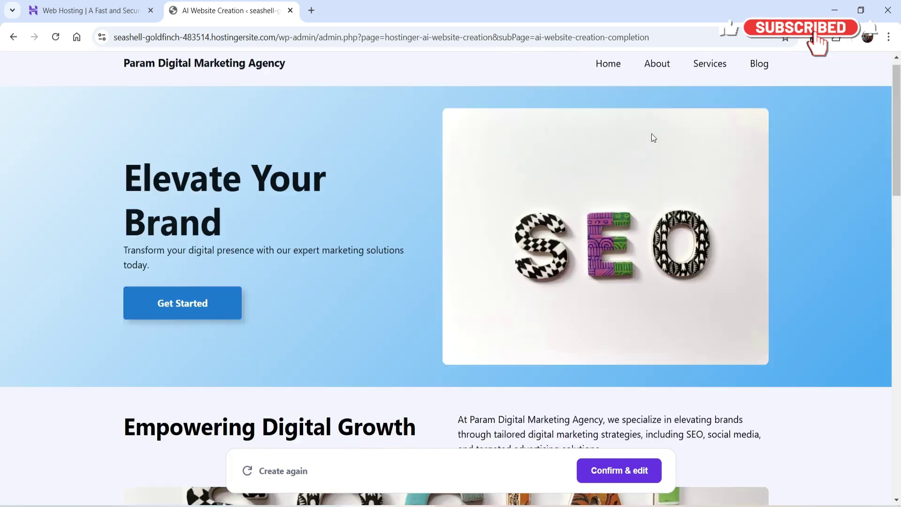
Step: Browse the generated Services, About and Blog pages in the preview
click(711, 78)
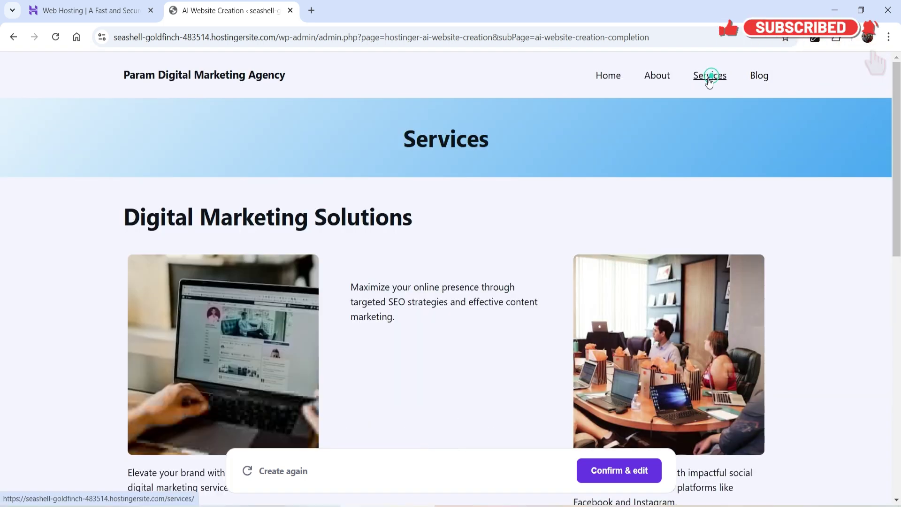
scroll(439, 254, down, 9)
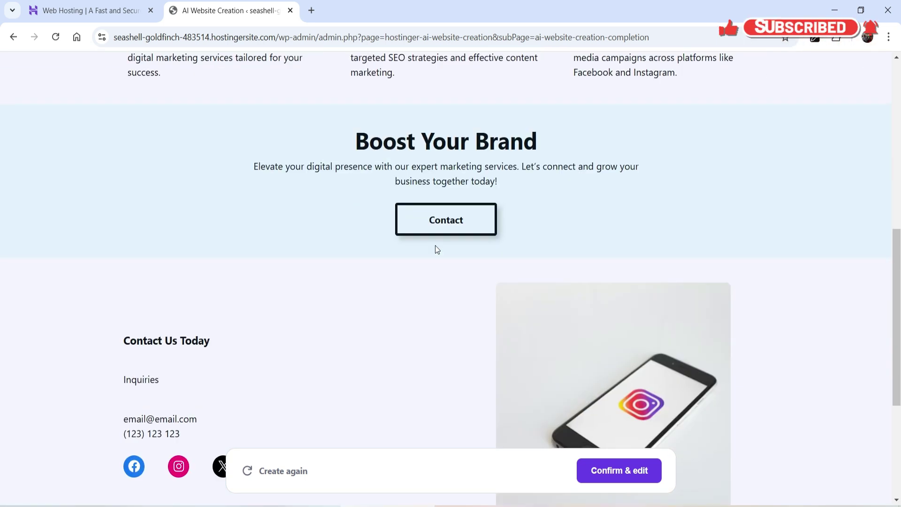
scroll(435, 242, up, 9)
click(657, 75)
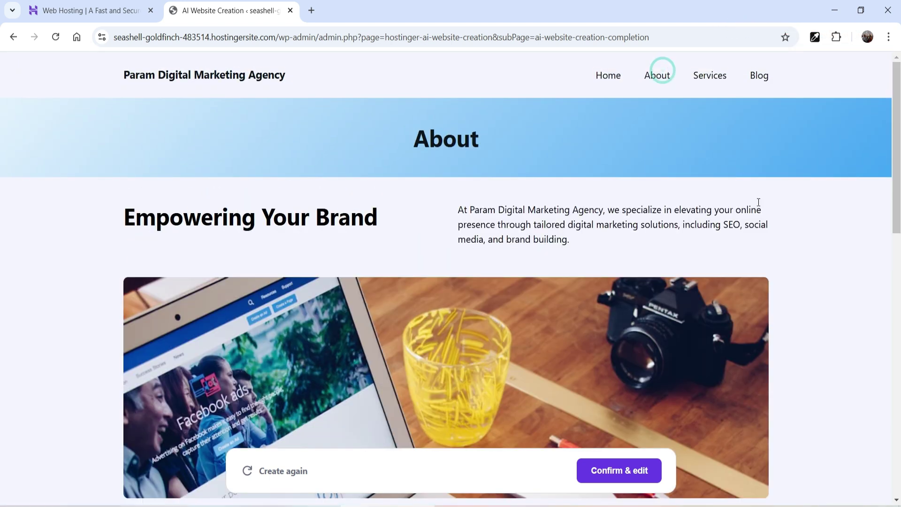
scroll(760, 211, down, 10)
scroll(762, 219, up, 10)
click(760, 76)
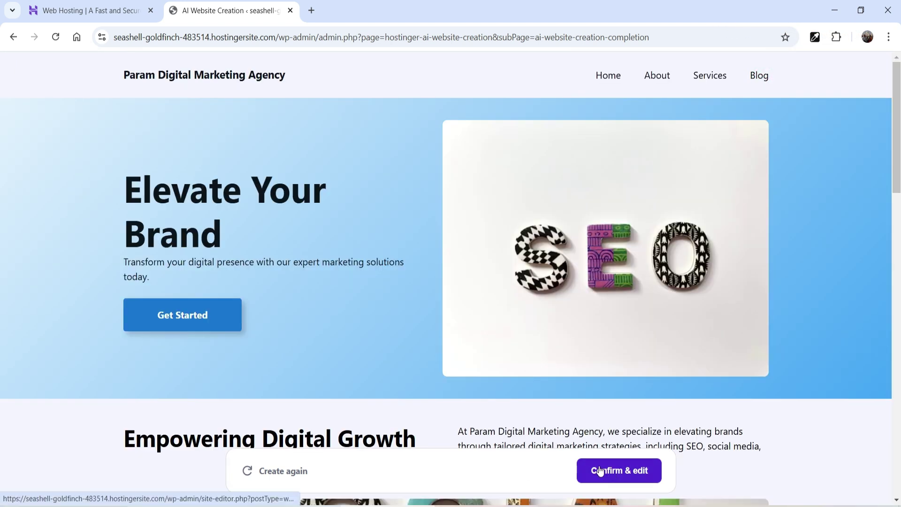
Step: Replace the description's contact phrase with 'Add contact page and contact form on the contact page.'
click(296, 473)
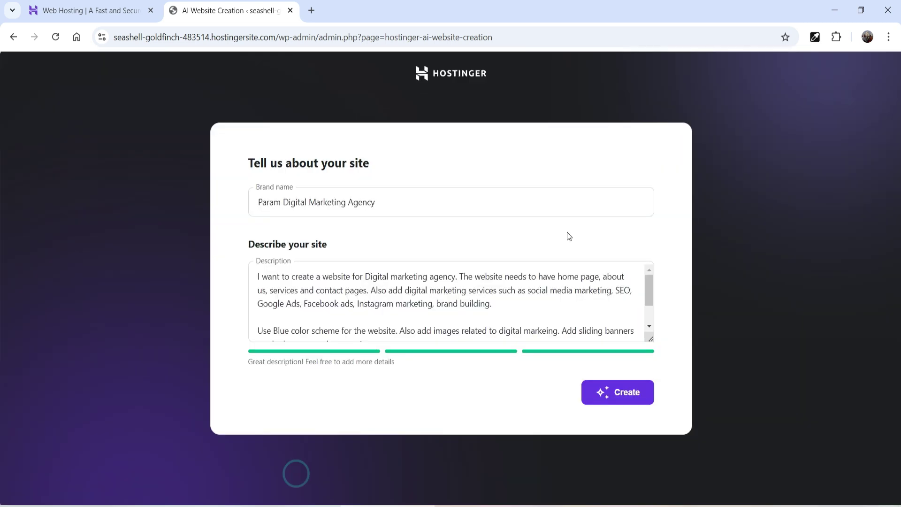
click(366, 291)
key(BackSpace)
drag(300, 291, 365, 293)
key(BackSpace)
key(BackSpace)
click(301, 290)
text(Add contact page and contact form on the contact)
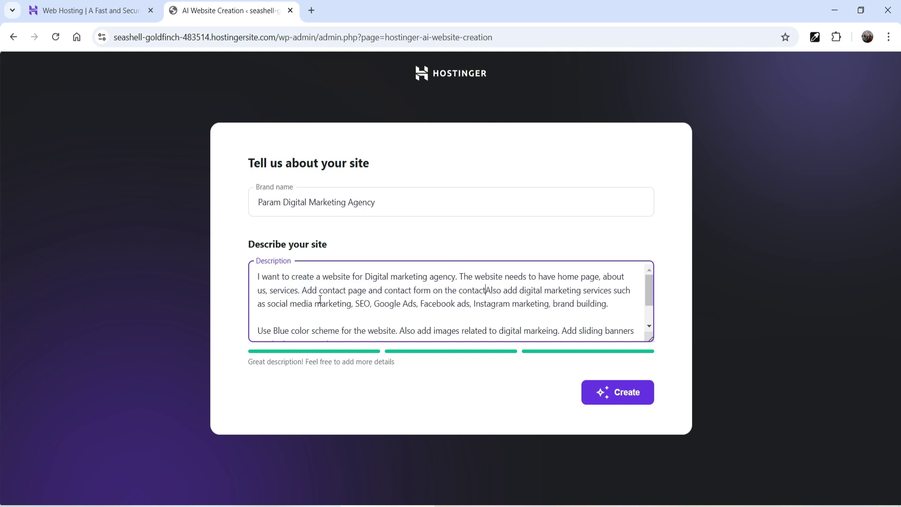
text( page.)
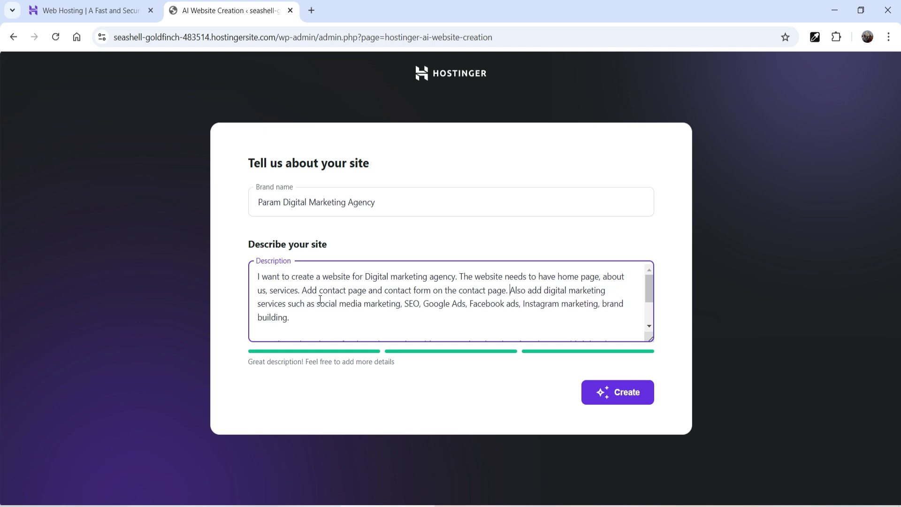
Step: Regenerate the site from the updated description, confirming replacement of the previous content
click(300, 316)
scroll(360, 310, down, 2)
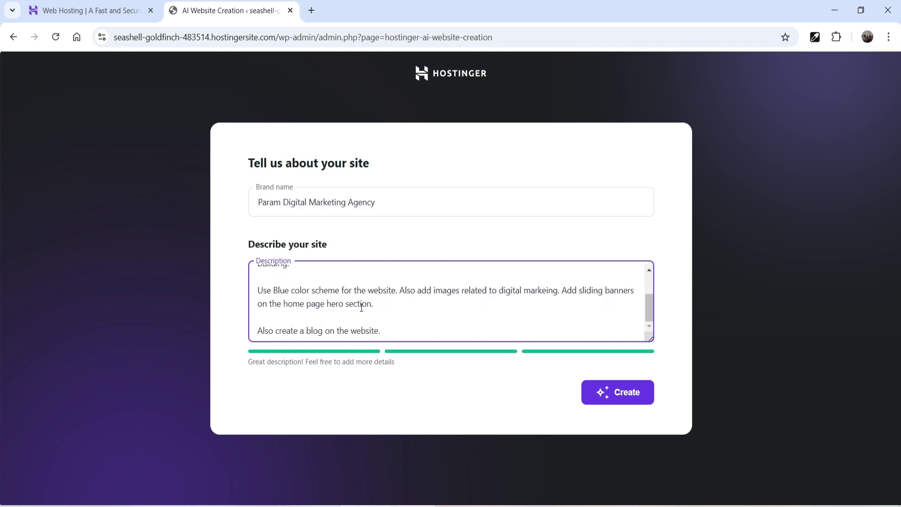
click(602, 395)
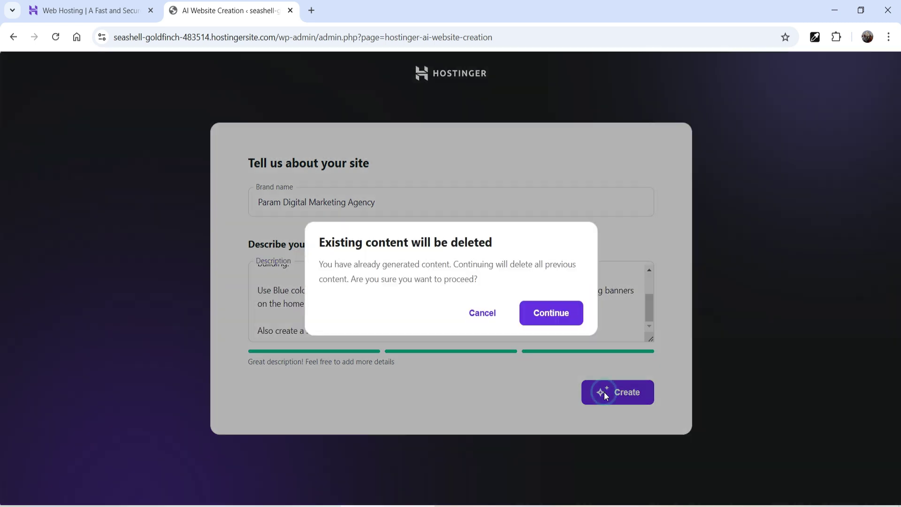
click(550, 322)
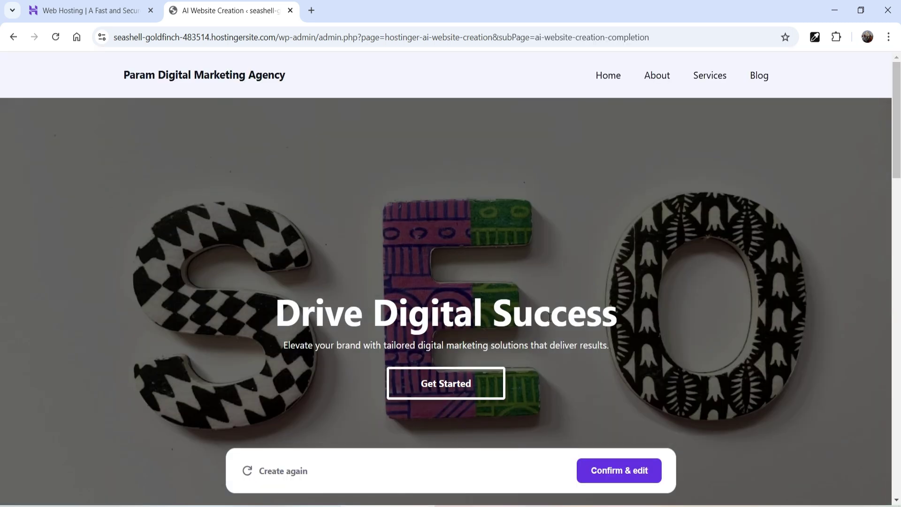
Step: Scroll the regenerated preview from the Drive Digital Success hero to the Empowering Digital Growth section
scroll(720, 238, down, 2)
scroll(773, 113, up, 2)
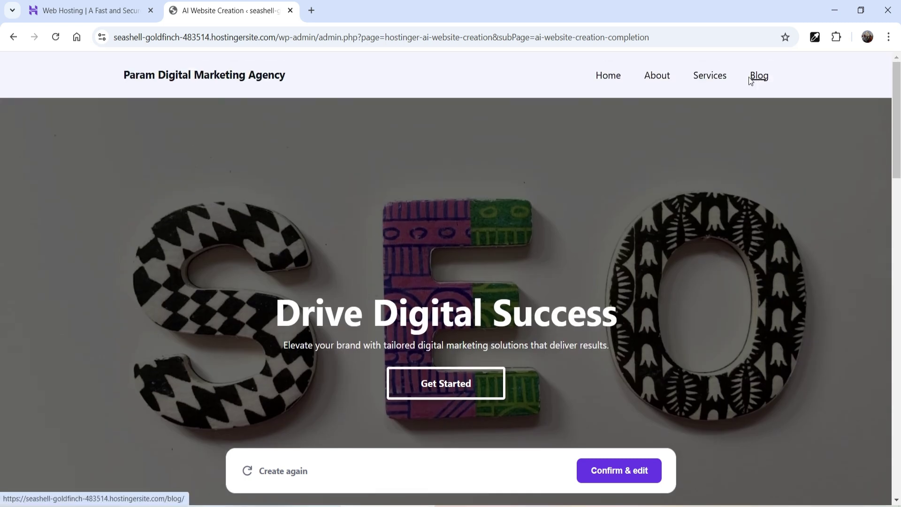
scroll(567, 179, down, 5)
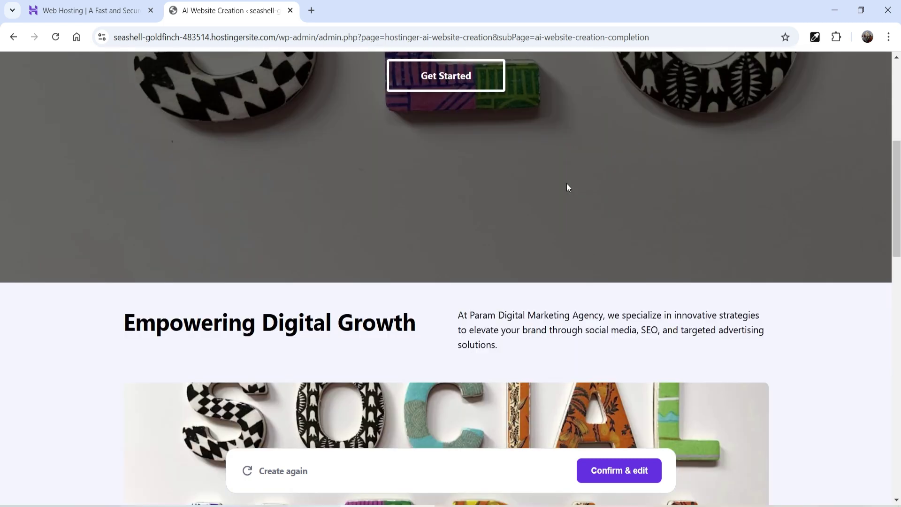
scroll(569, 187, down, 1)
scroll(570, 193, down, 4)
scroll(570, 193, up, 9)
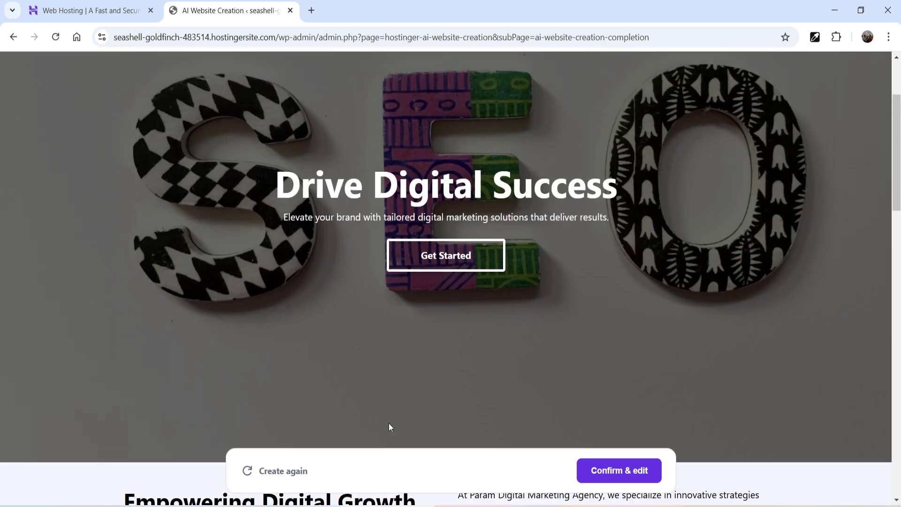
scroll(389, 426, up, 3)
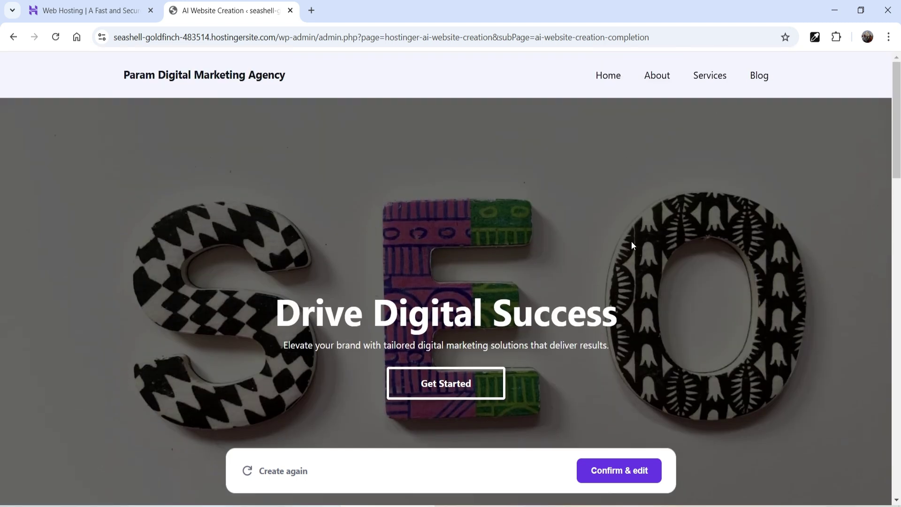
Step: Confirm the generated site, dismiss the editor welcome guide and survey, and scroll the Home page
click(609, 470)
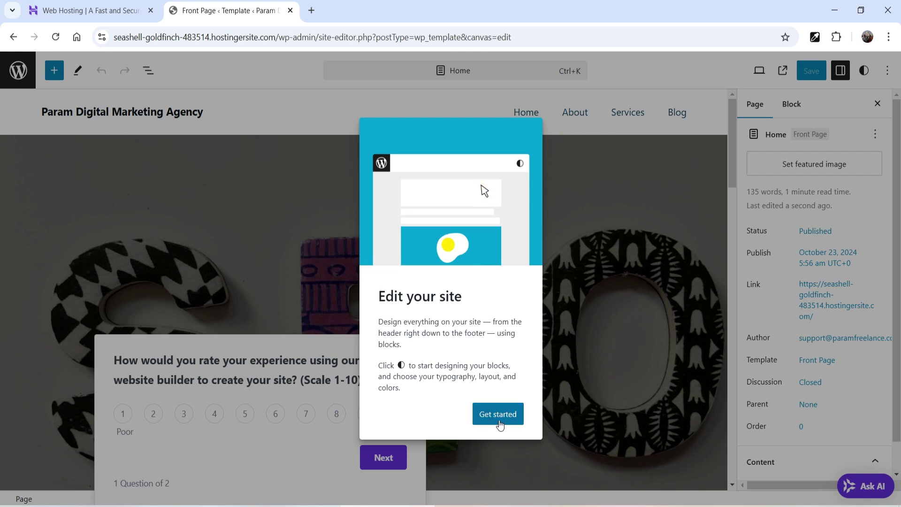
click(506, 419)
click(514, 399)
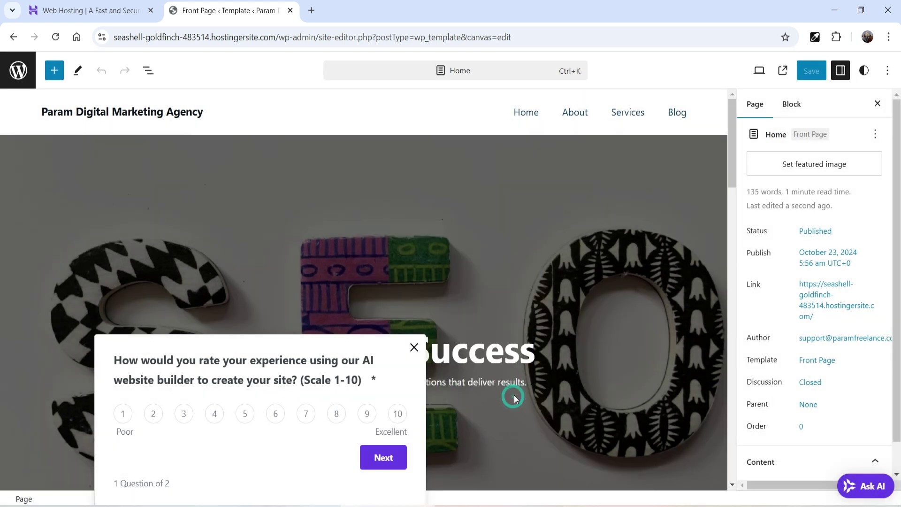
click(414, 347)
scroll(555, 273, down, 15)
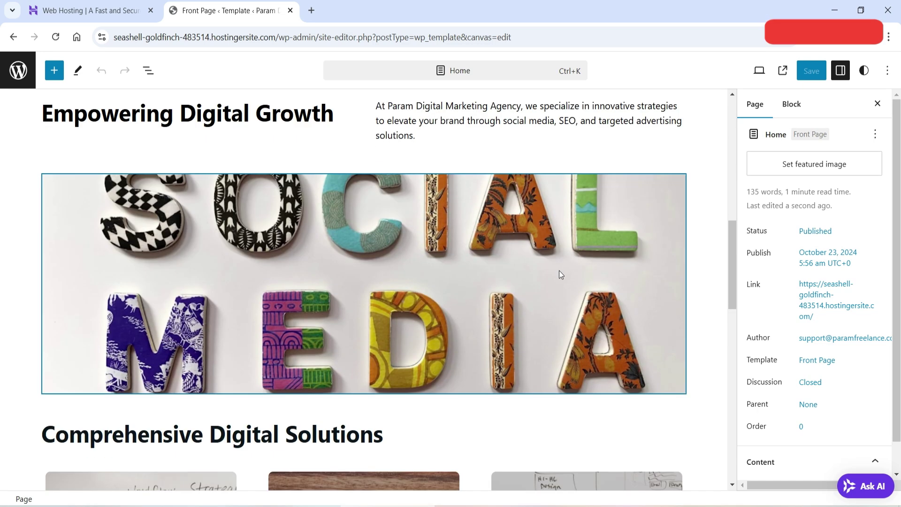
scroll(562, 270, down, 7)
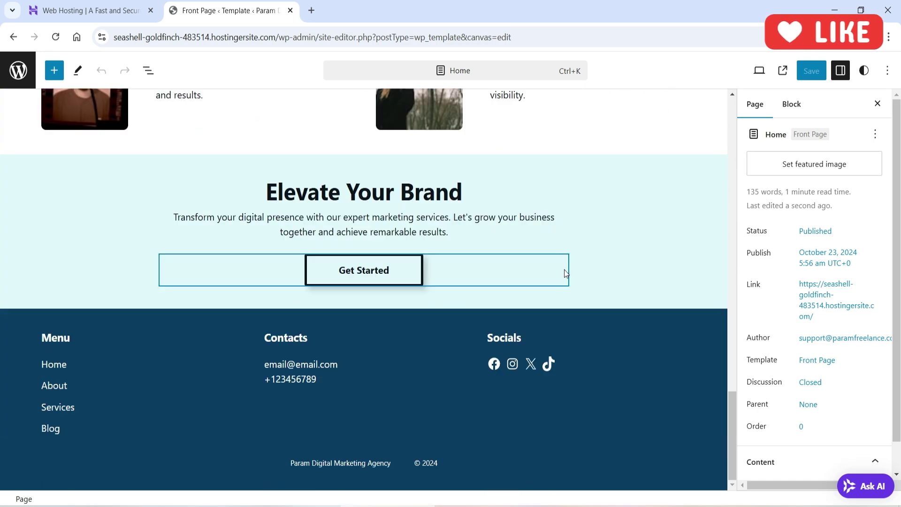
scroll(564, 270, up, 17)
scroll(499, 305, up, 10)
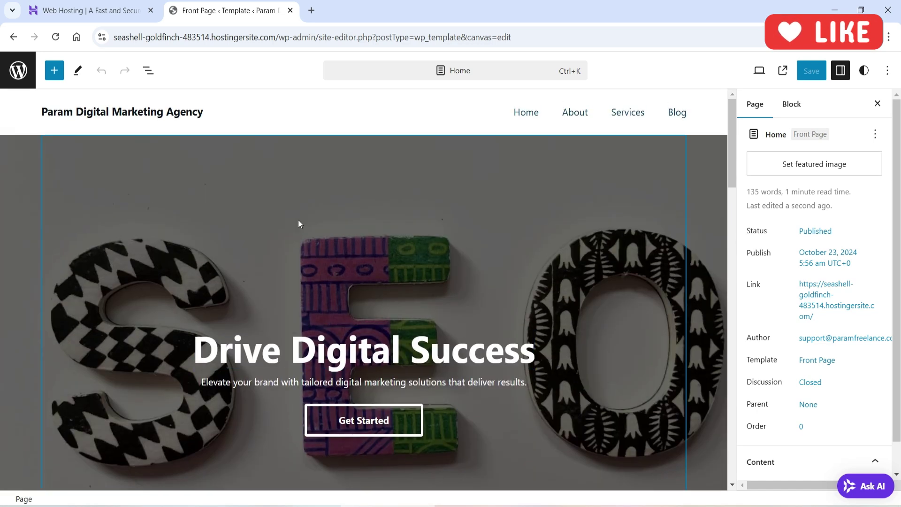
Step: Select the hero stack, 'Drive Digital Success' heading, subtitle and Get Started button
click(333, 209)
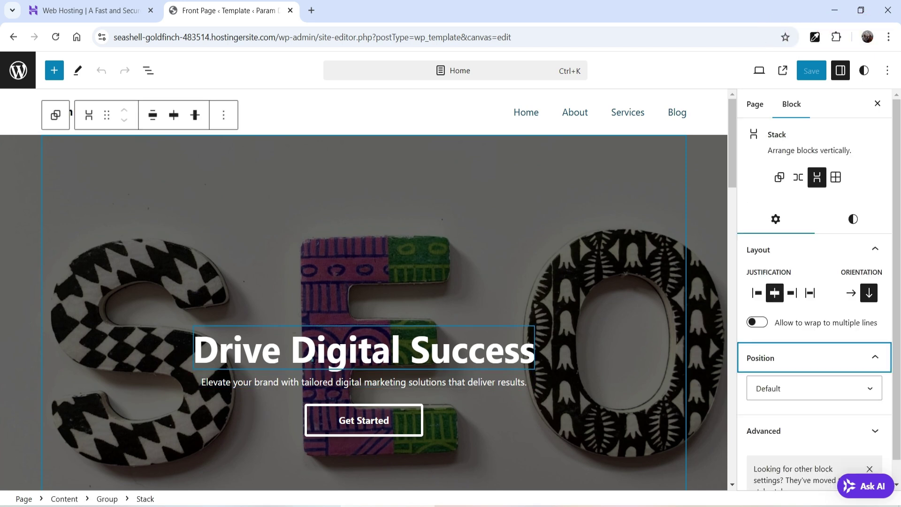
click(364, 355)
click(350, 384)
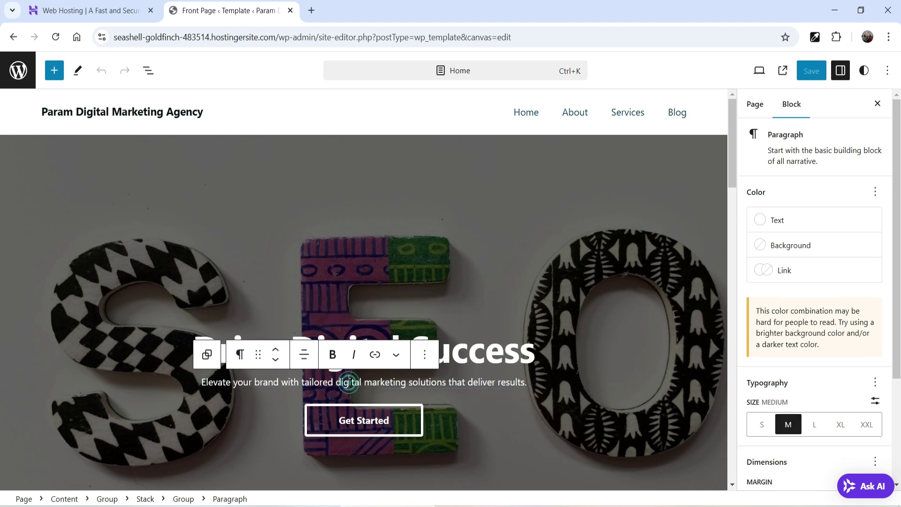
click(417, 413)
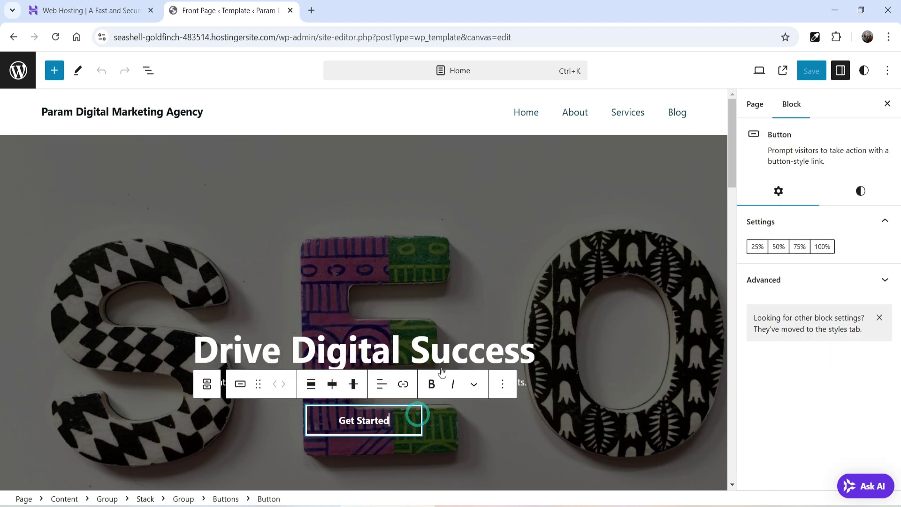
scroll(495, 121, down, 10)
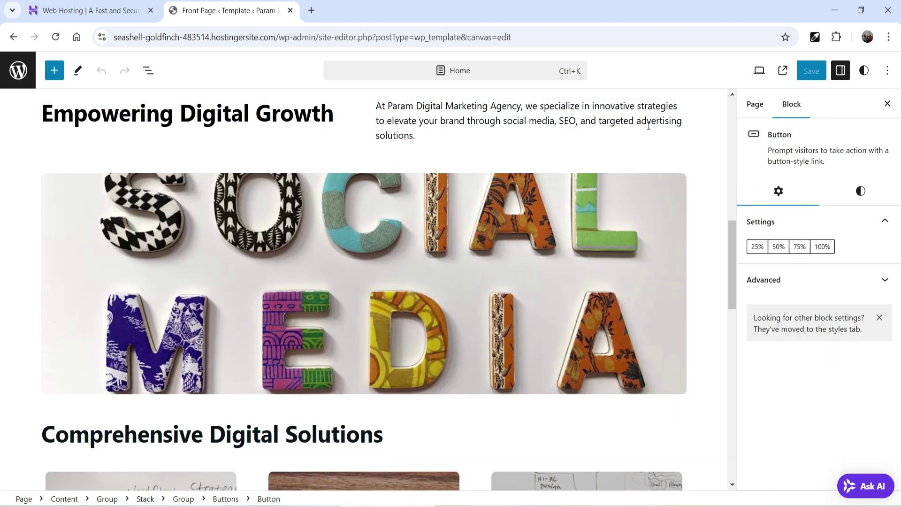
Step: Open and close the Kodee AI chat, select a services image, then go to Templates
click(863, 490)
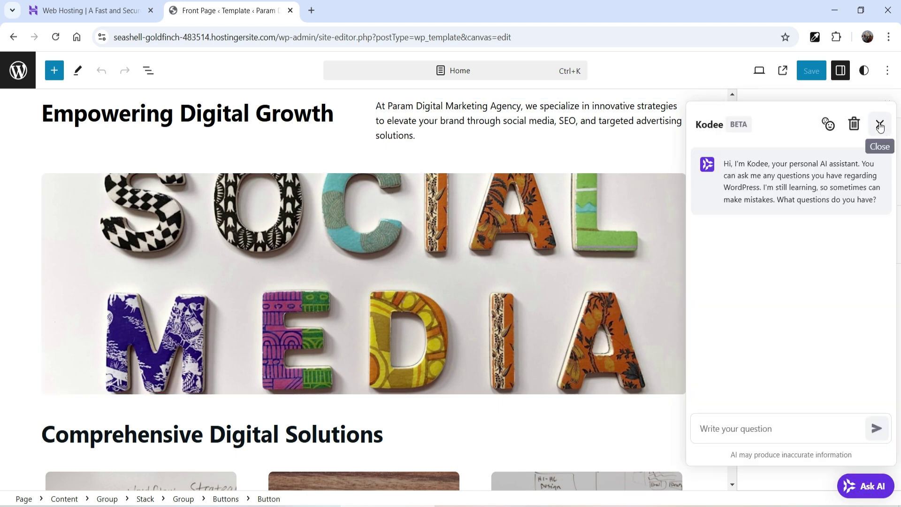
click(879, 125)
scroll(380, 266, down, 5)
click(141, 324)
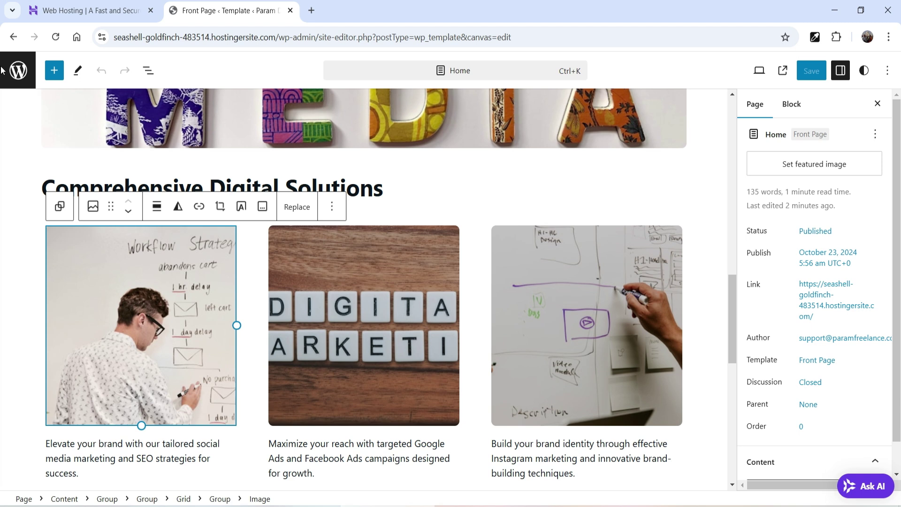
click(19, 72)
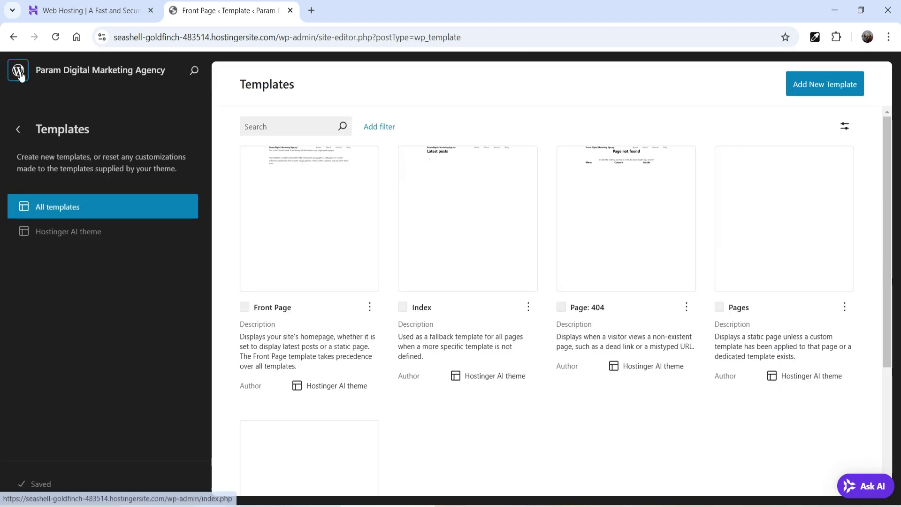
Step: From the dashboard, review the installed plugins, pages and posts lists, ending back on Pages
click(19, 72)
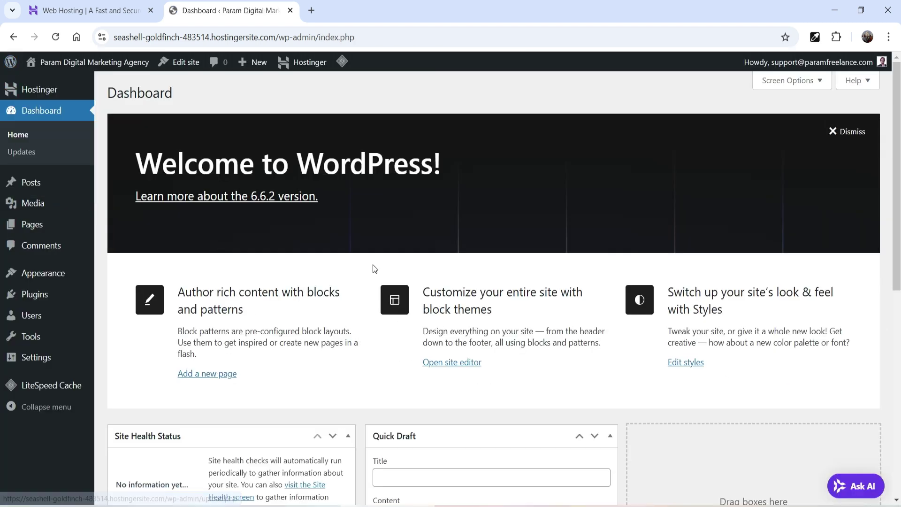
click(441, 355)
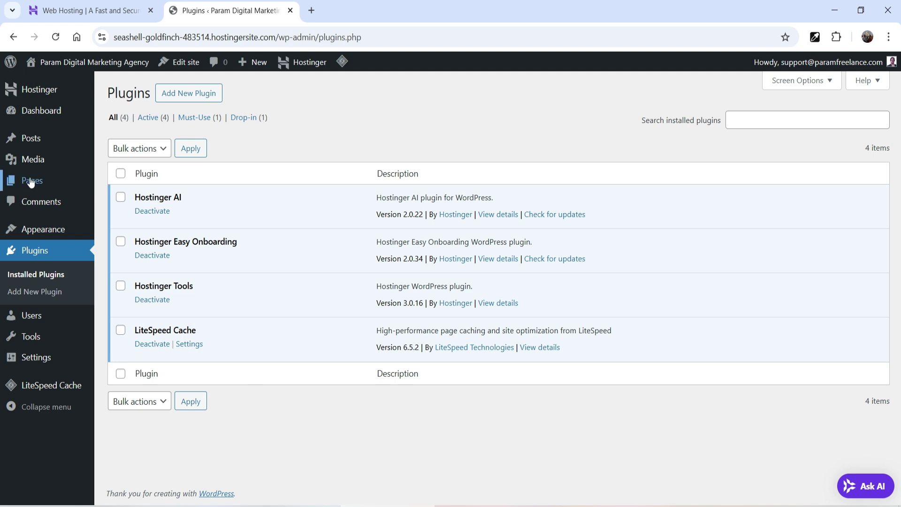
mouse_move(42, 181)
click(166, 182)
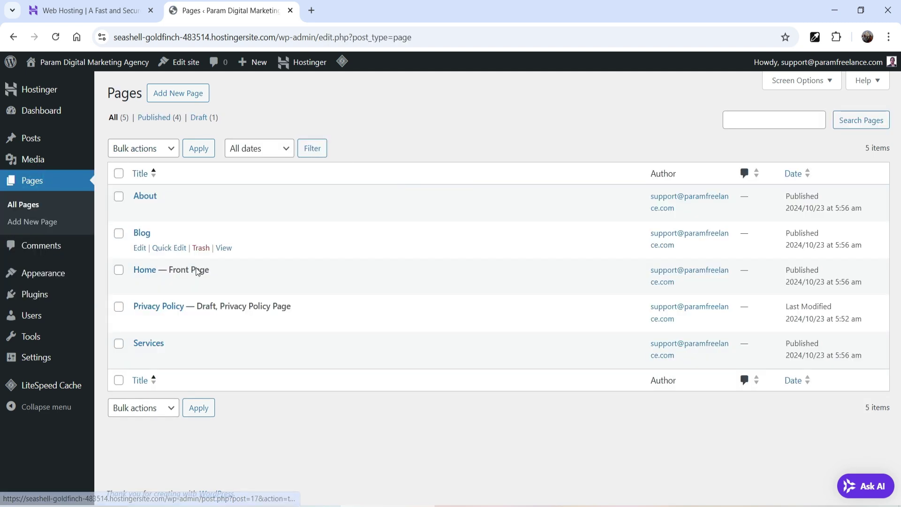
click(13, 137)
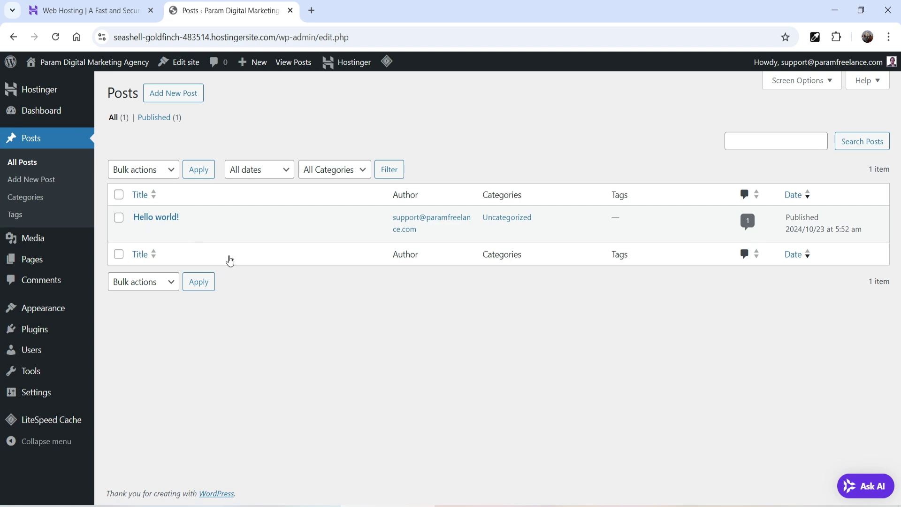
click(32, 259)
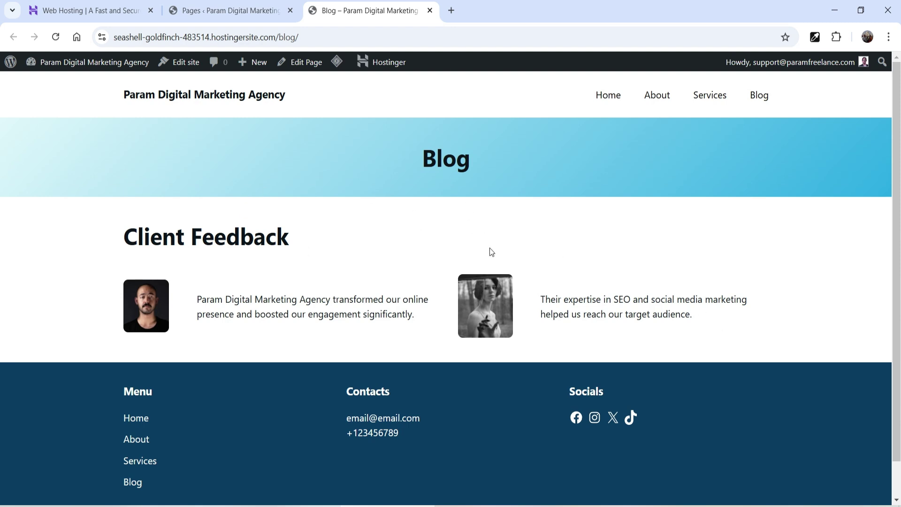
Step: Open Settings > Reading in a new tab from the Pages admin screen
click(206, 20)
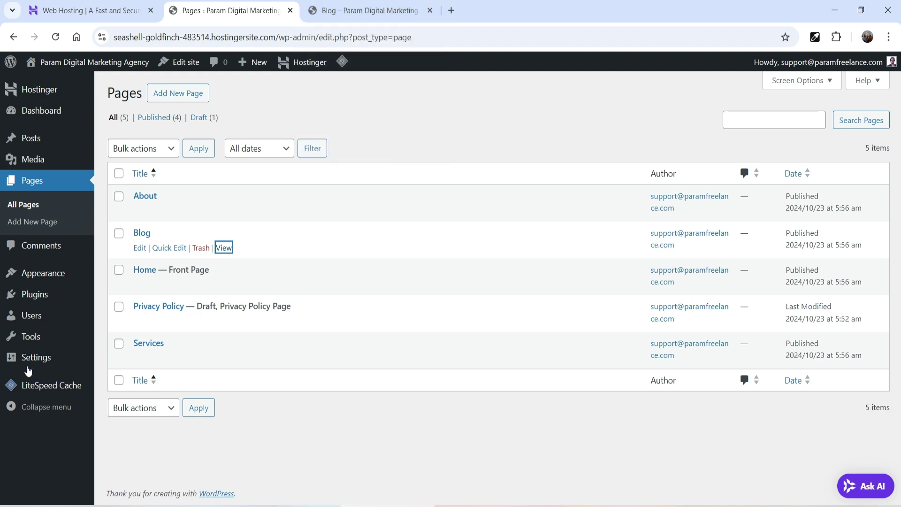
mouse_move(24, 362)
right_click(126, 358)
click(169, 375)
click(484, 11)
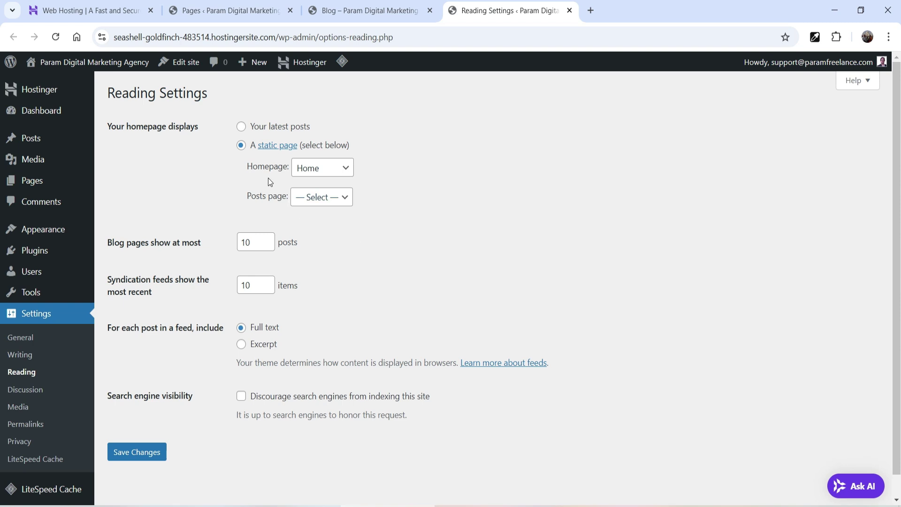
Step: Set the posts page to Blog, save, and reload the live Blog page
click(314, 197)
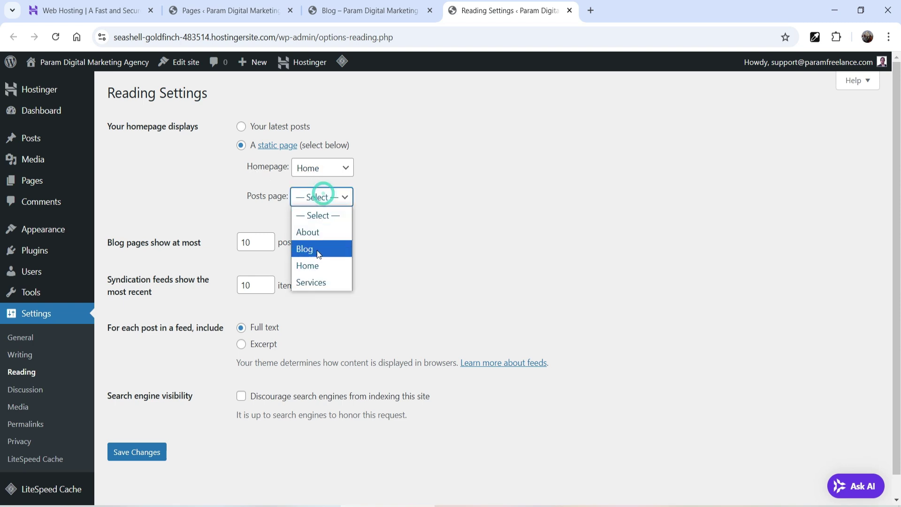
click(317, 250)
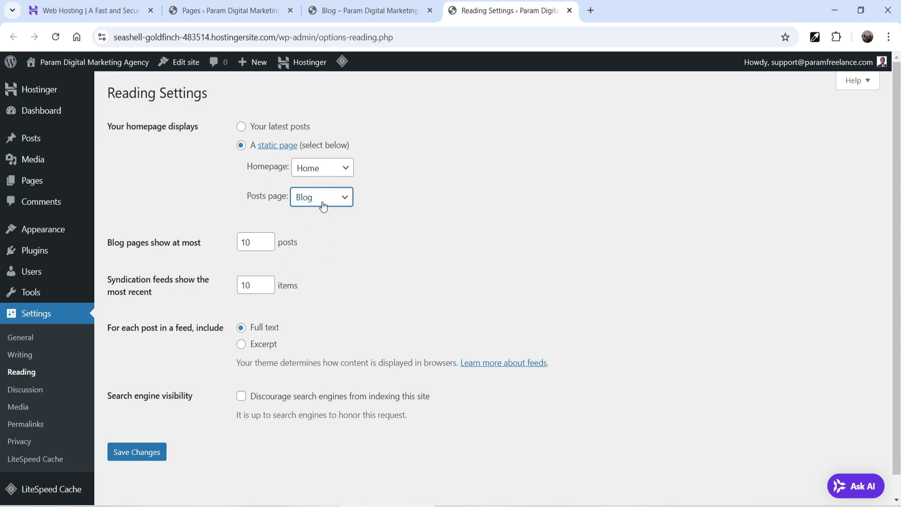
click(129, 451)
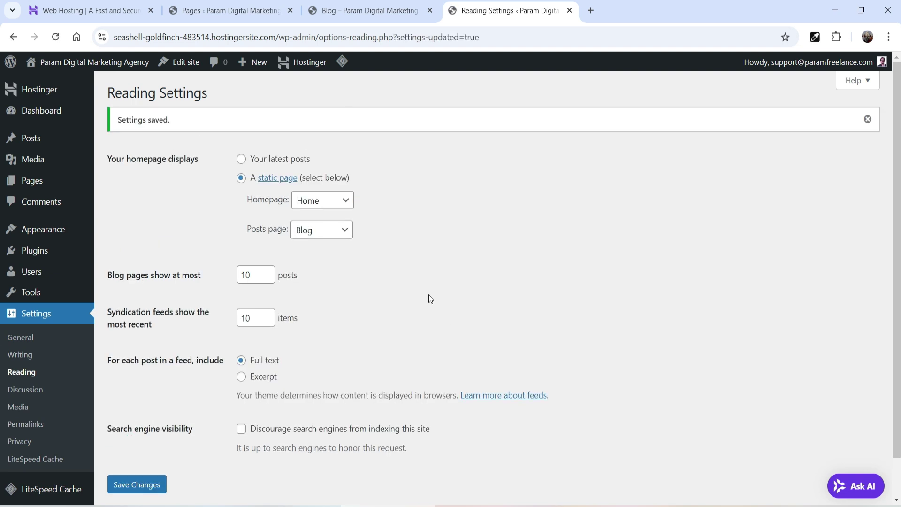
click(372, 10)
click(57, 36)
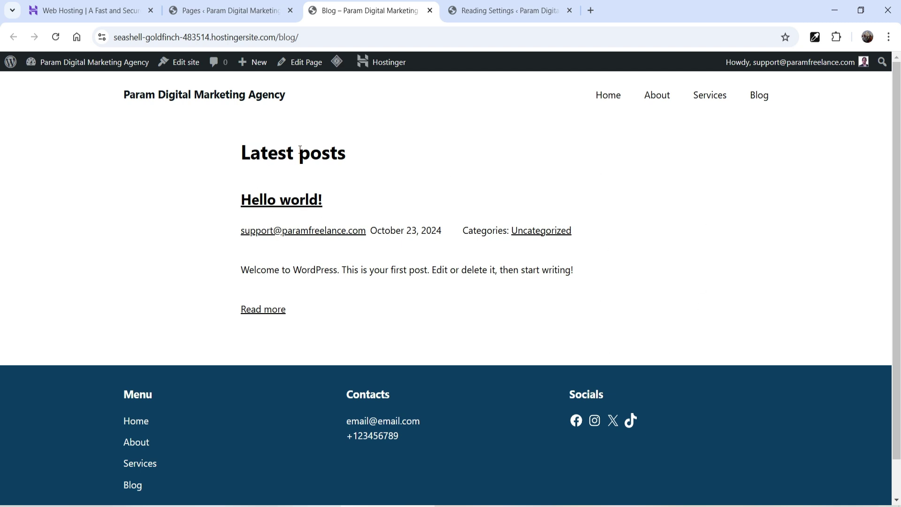
Step: Open the active Hostinger AI theme's details from Themes and launch Customize
click(207, 11)
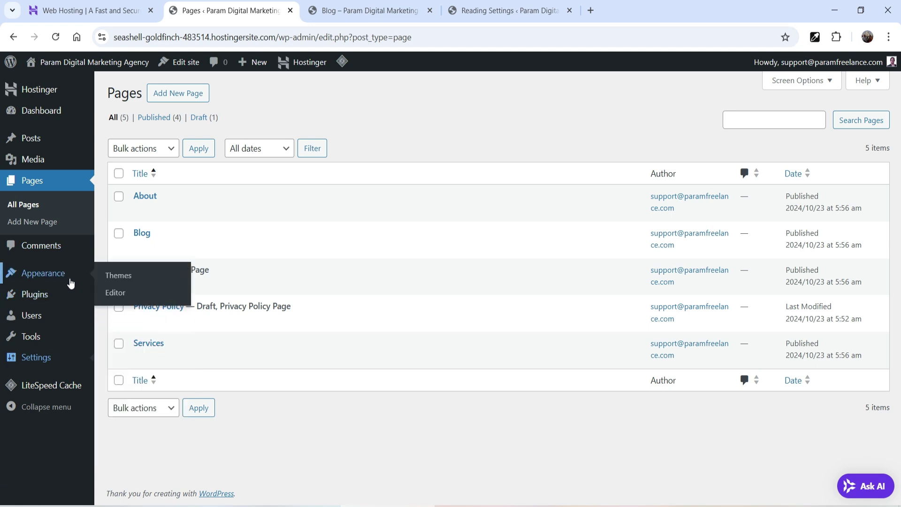
click(70, 278)
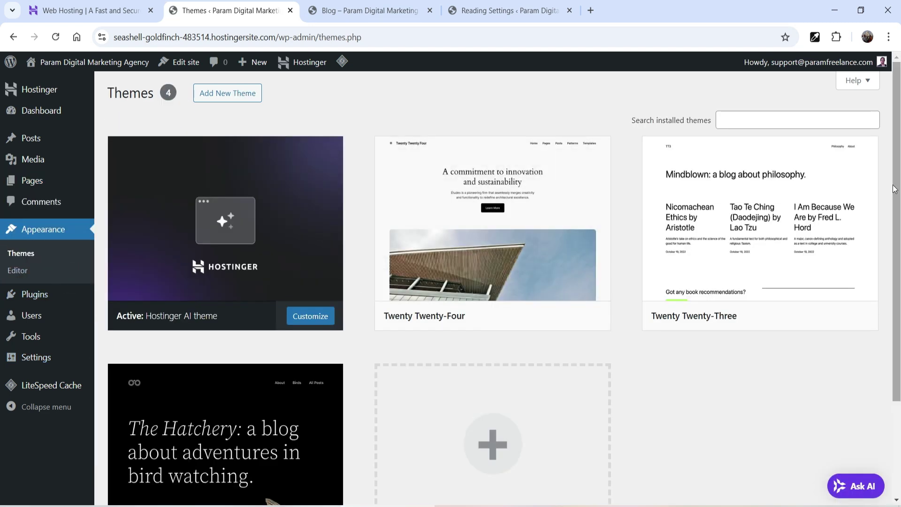
mouse_move(202, 319)
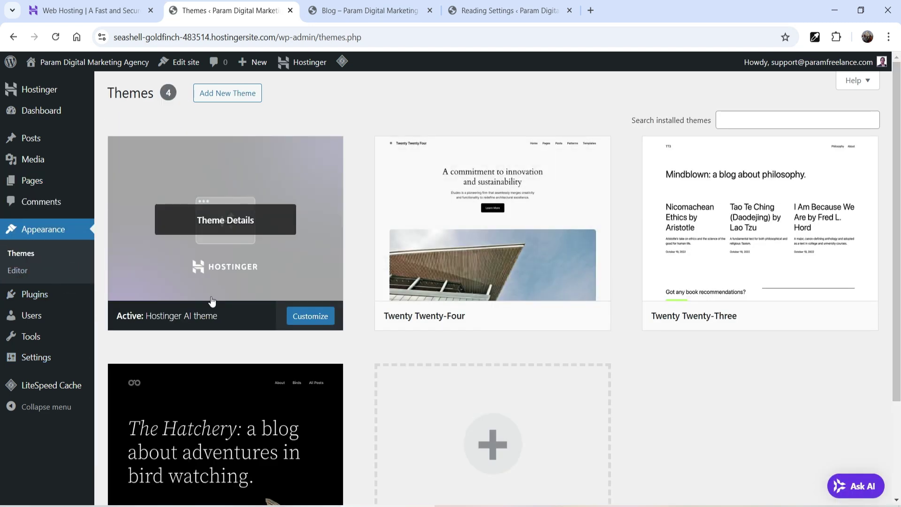
mouse_move(785, 230)
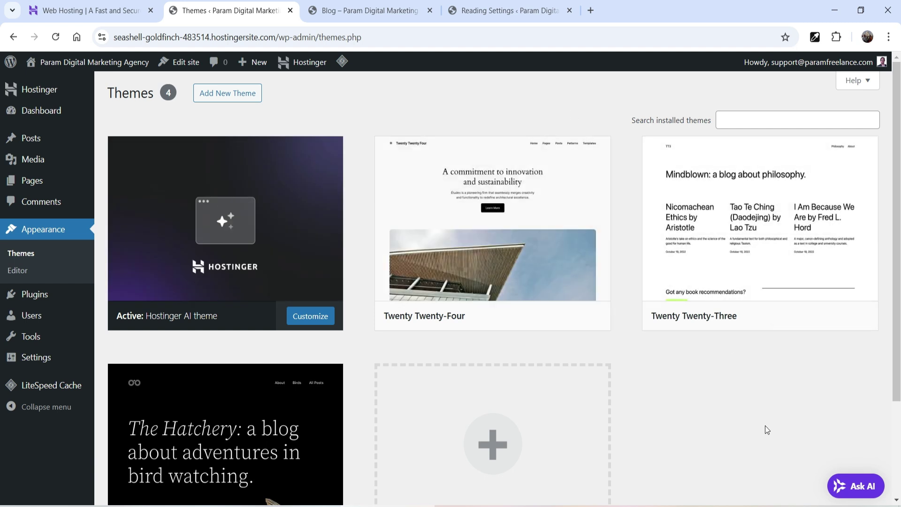
click(311, 305)
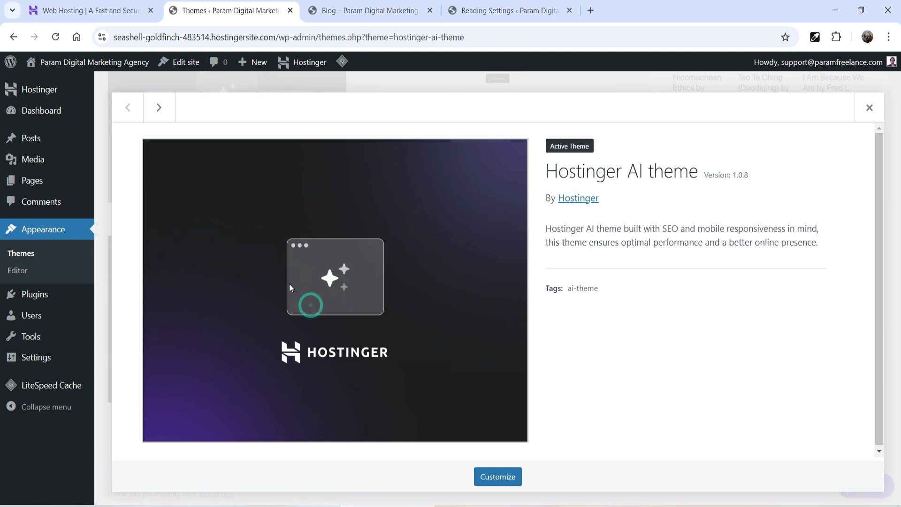
click(503, 482)
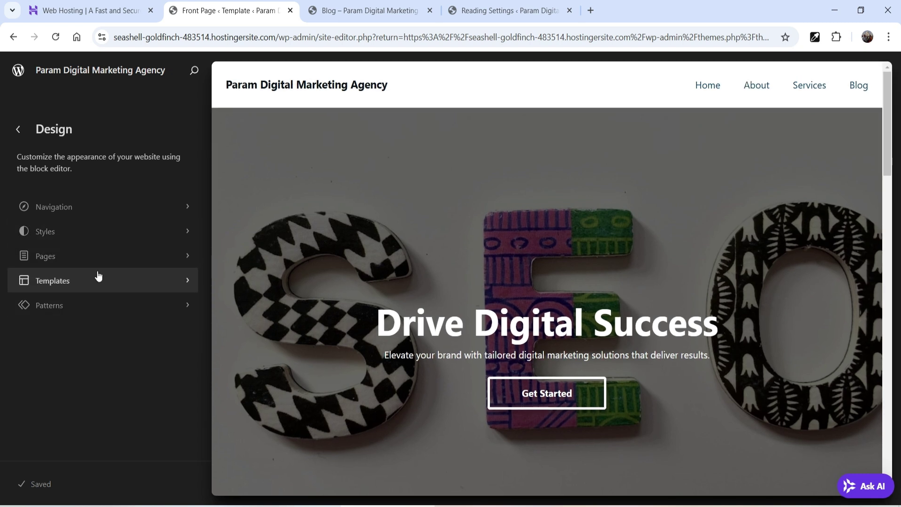
Step: Browse to the Site Editor's Templates list
click(90, 256)
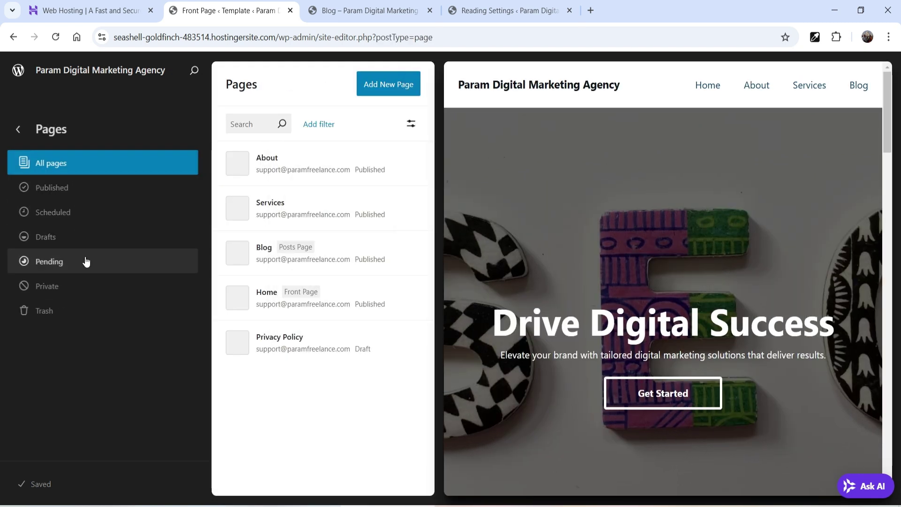
click(18, 129)
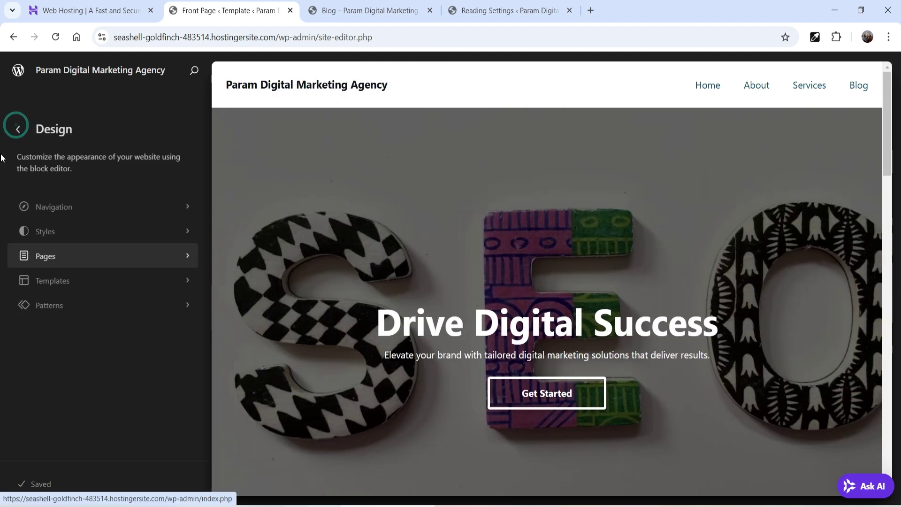
click(76, 281)
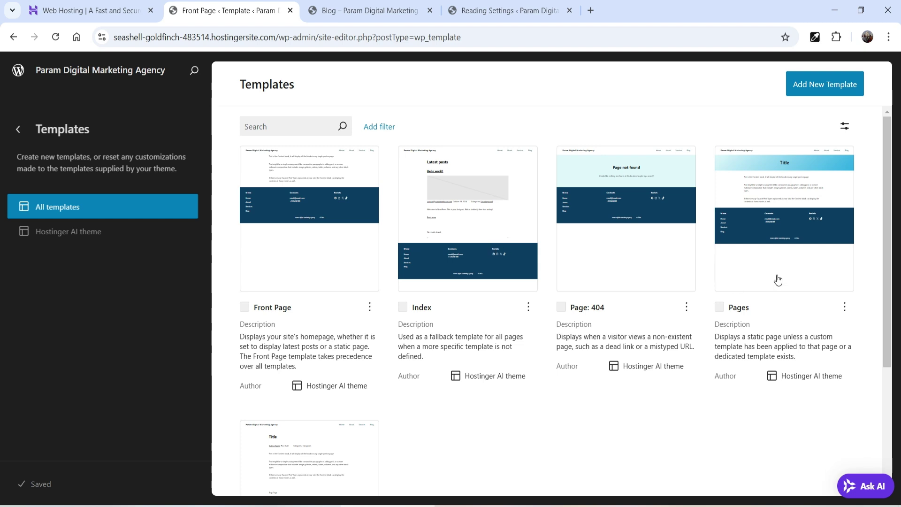
scroll(599, 255, down, 4)
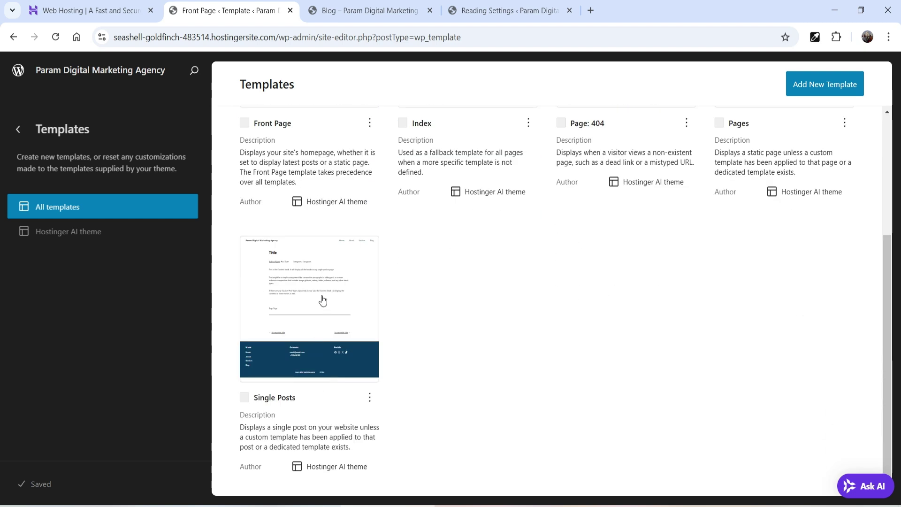
Step: Add an All Archives template built from the Latest posts pattern
click(794, 90)
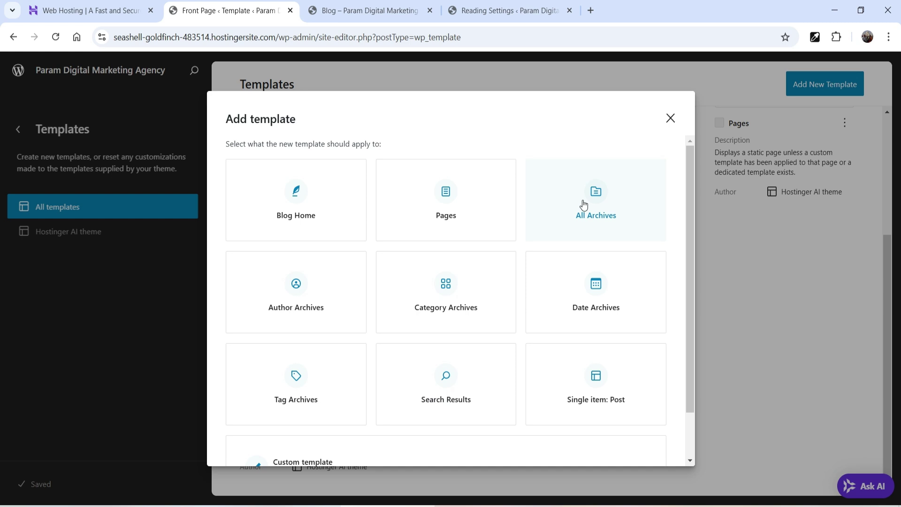
click(333, 10)
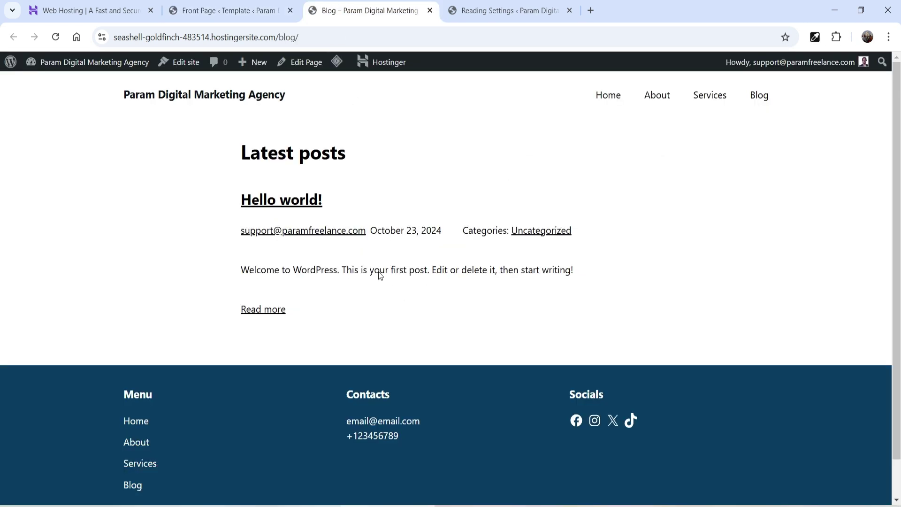
click(201, 10)
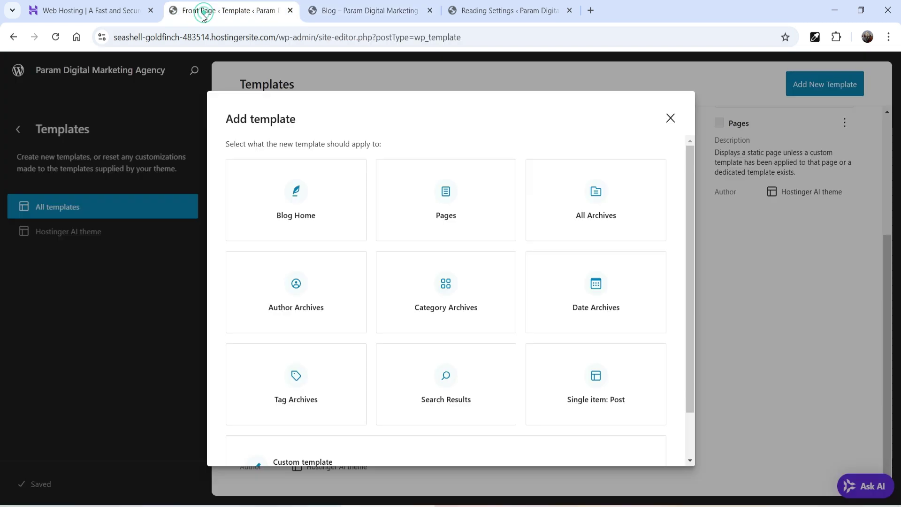
click(605, 219)
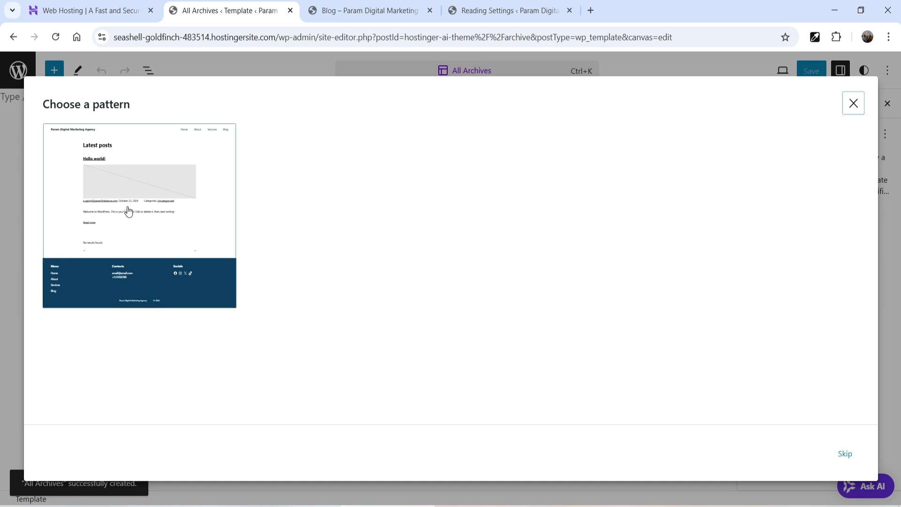
click(128, 211)
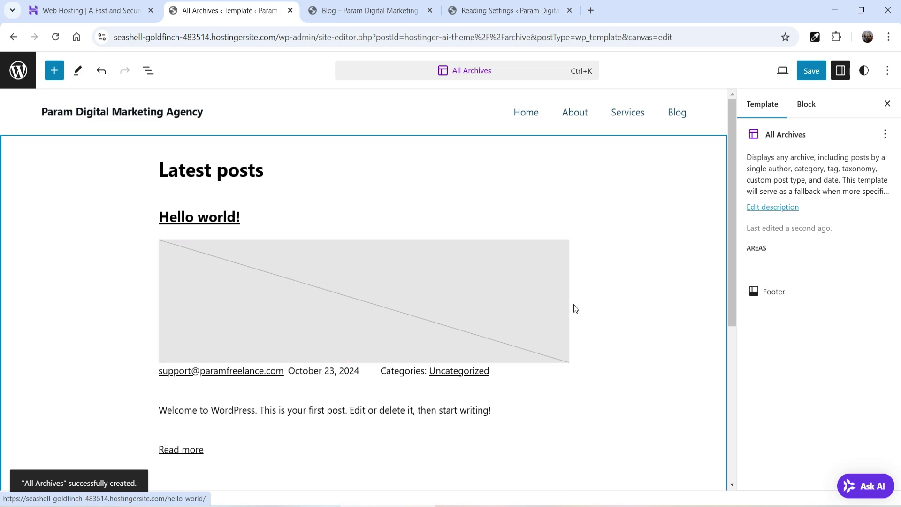
Step: Inspect the Hello world! title, featured image and post template blocks, then exit to Templates
scroll(492, 249, down, 3)
scroll(421, 284, down, 3)
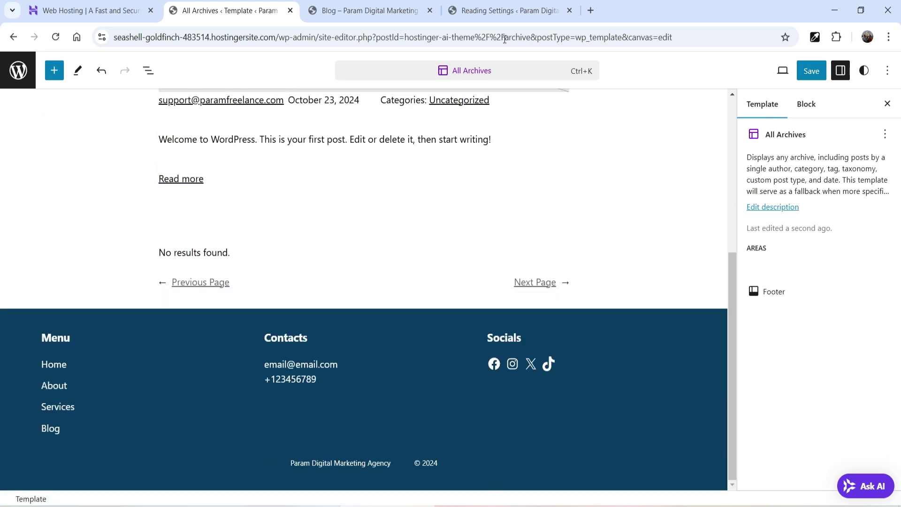
scroll(367, 165, up, 3)
click(342, 11)
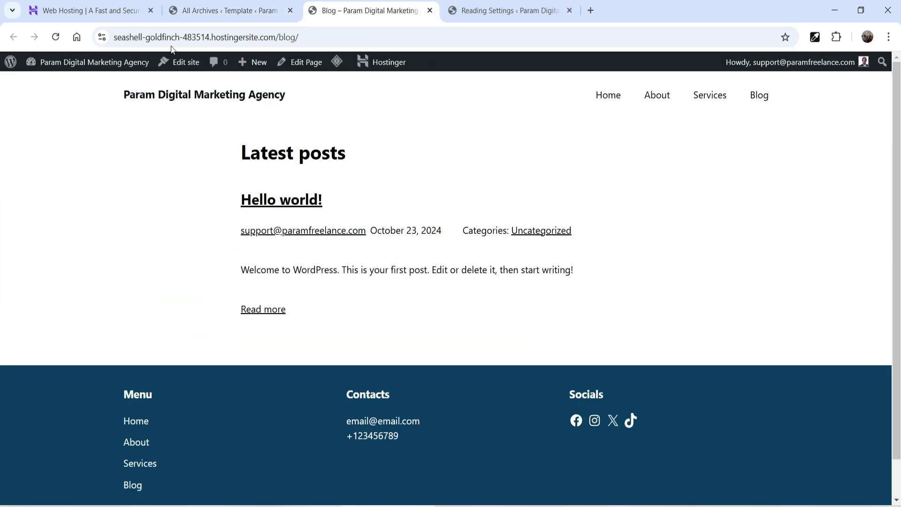
click(229, 11)
scroll(510, 234, up, 4)
click(395, 221)
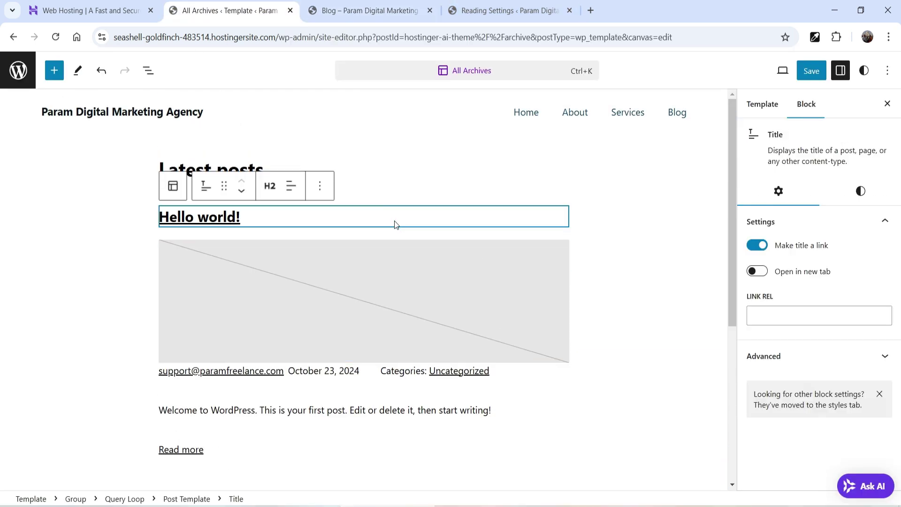
click(409, 289)
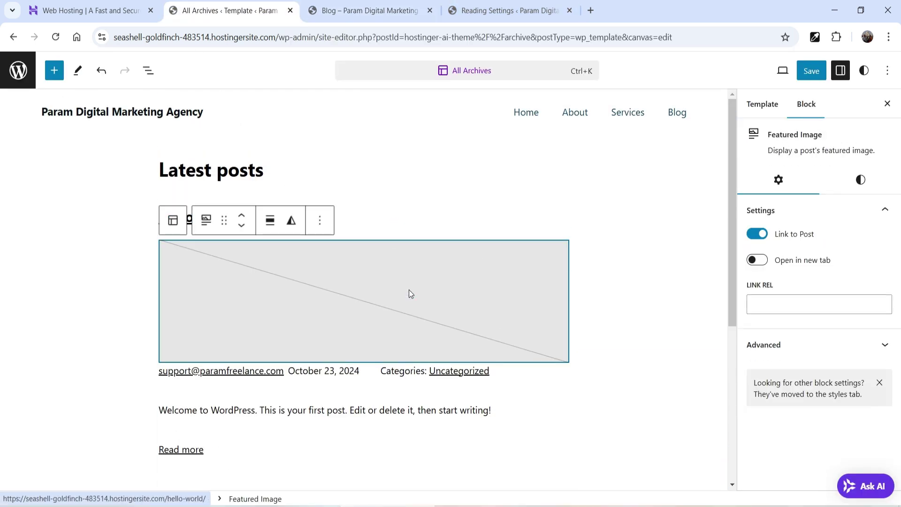
click(379, 384)
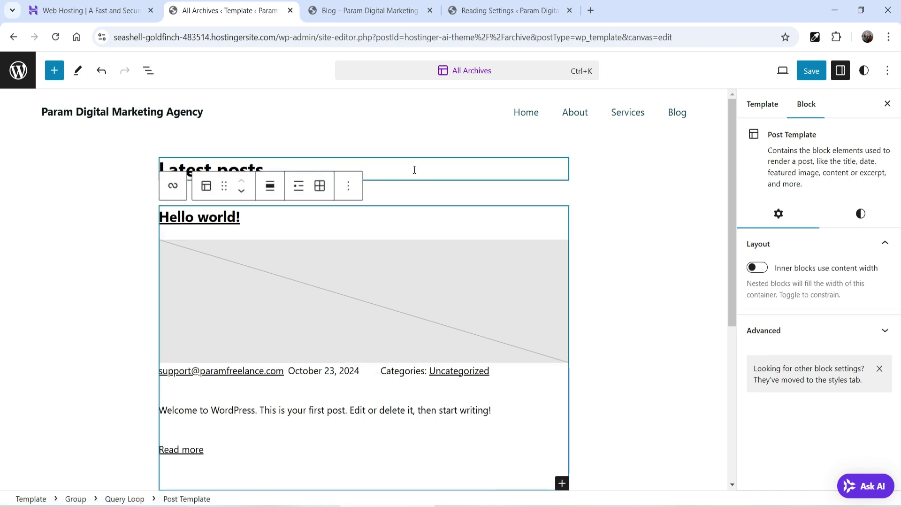
click(18, 70)
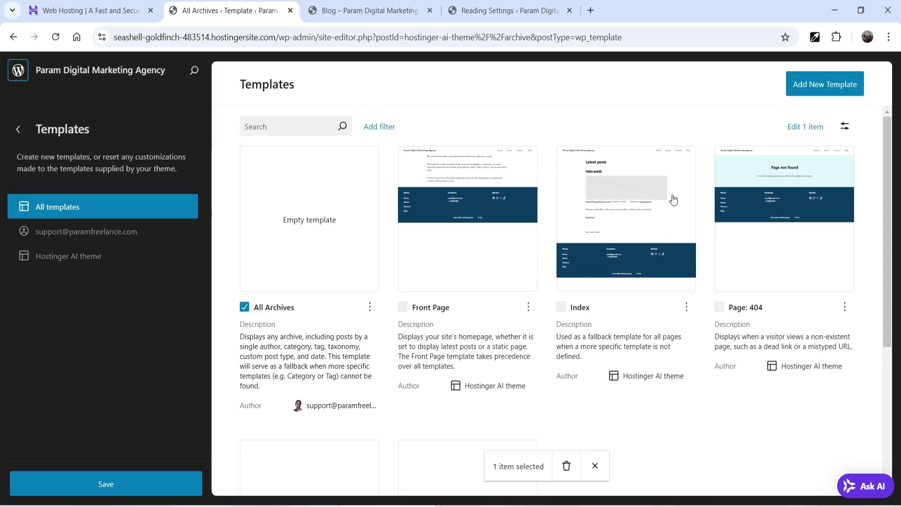
Step: Browse the site's patterns filtered to the Posts category
scroll(672, 200, down, 5)
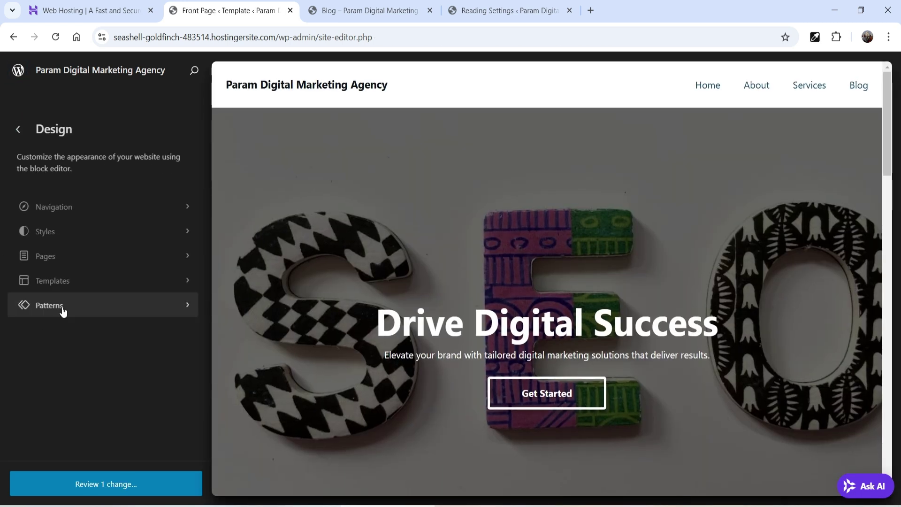
click(62, 311)
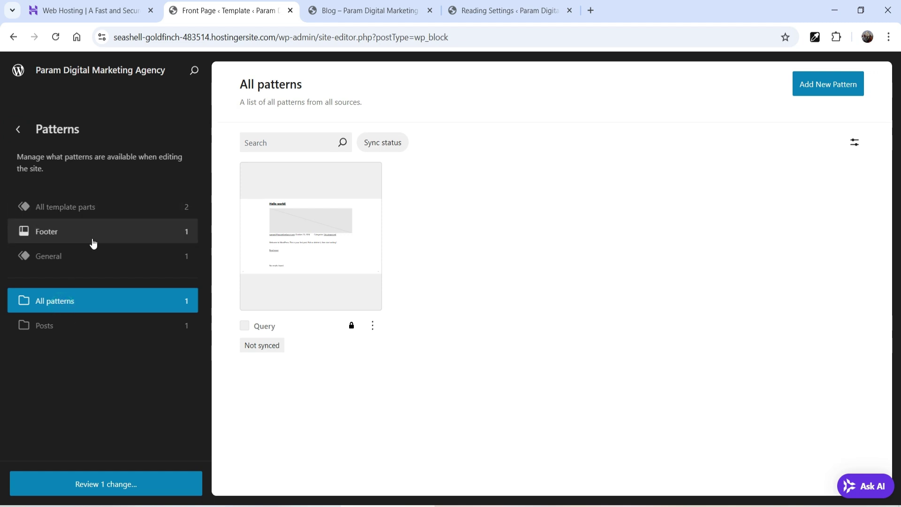
click(89, 334)
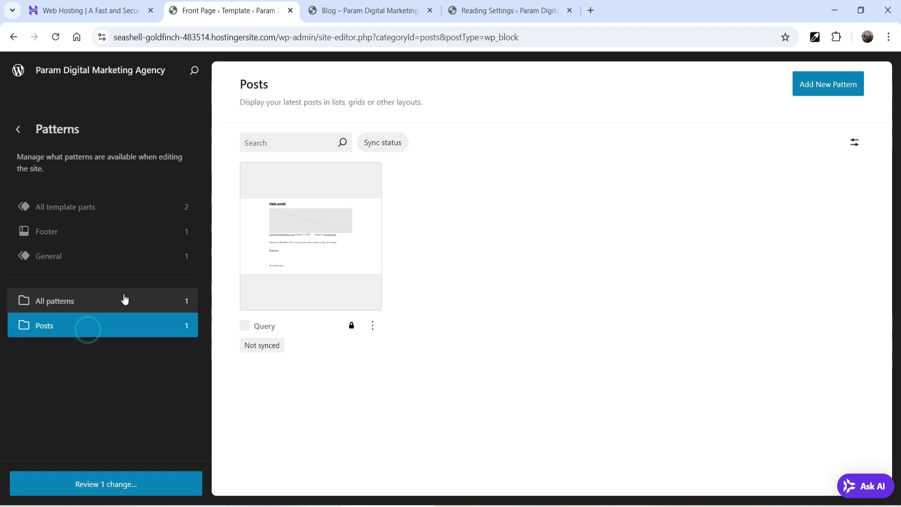
Step: View the Navigation menu's links, then leave the editor without saving
click(18, 130)
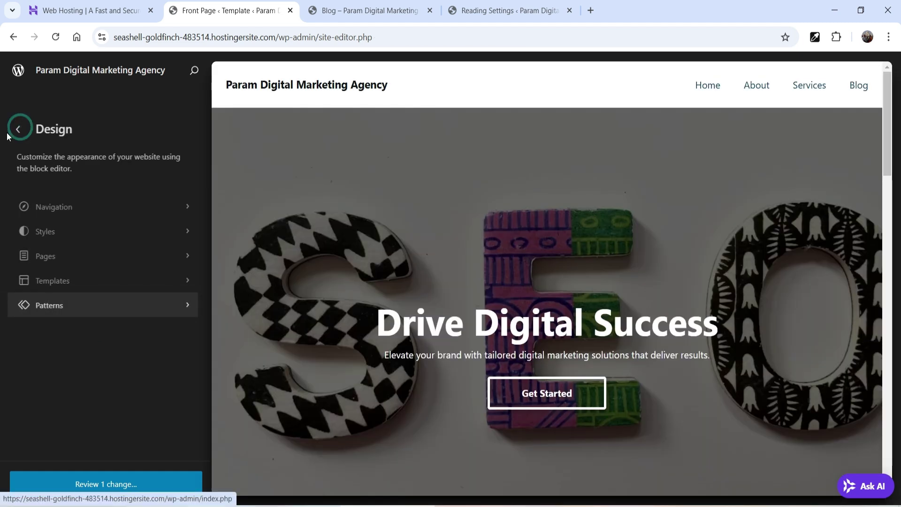
click(83, 208)
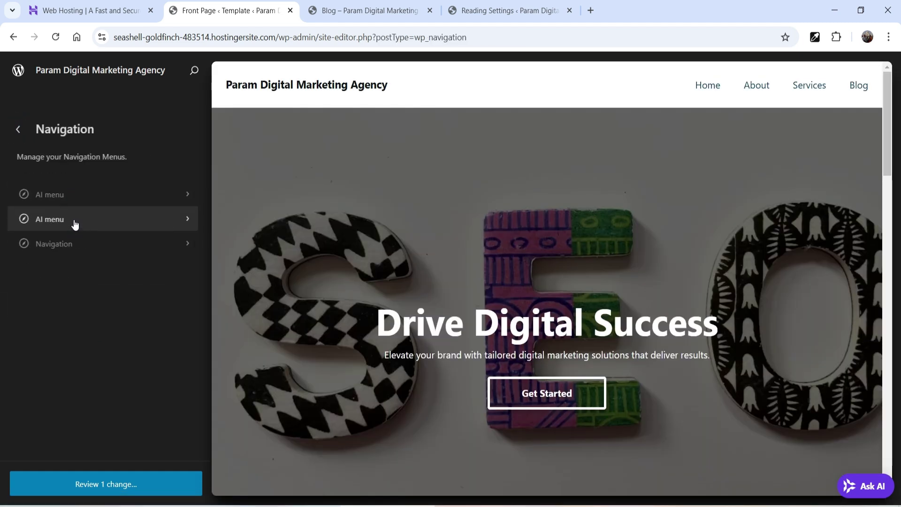
click(103, 243)
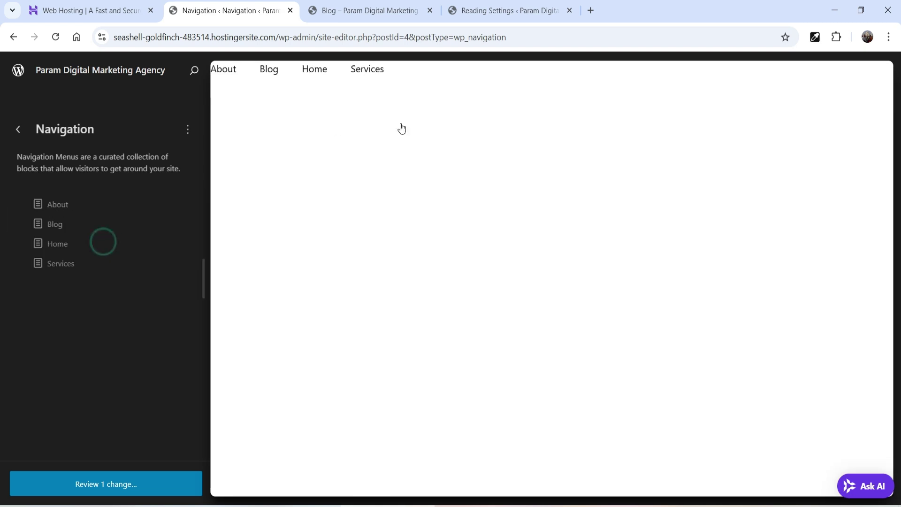
click(19, 132)
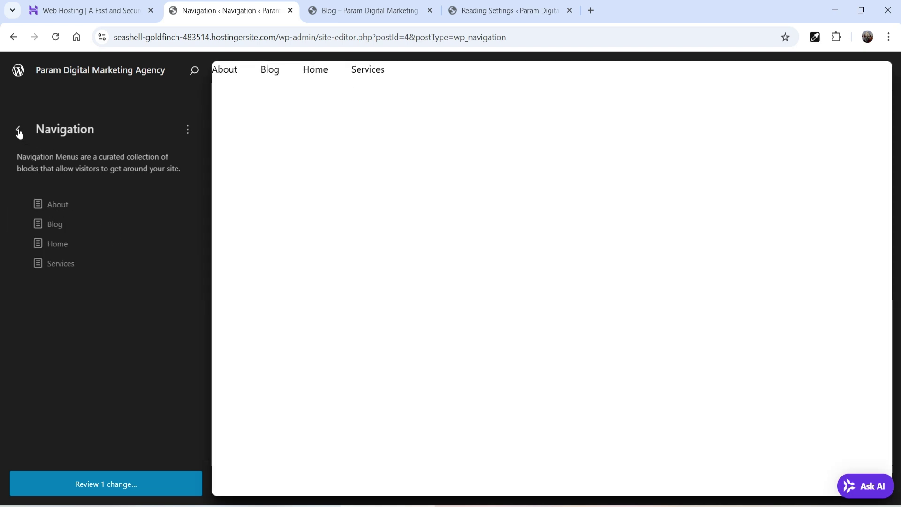
click(18, 131)
click(18, 70)
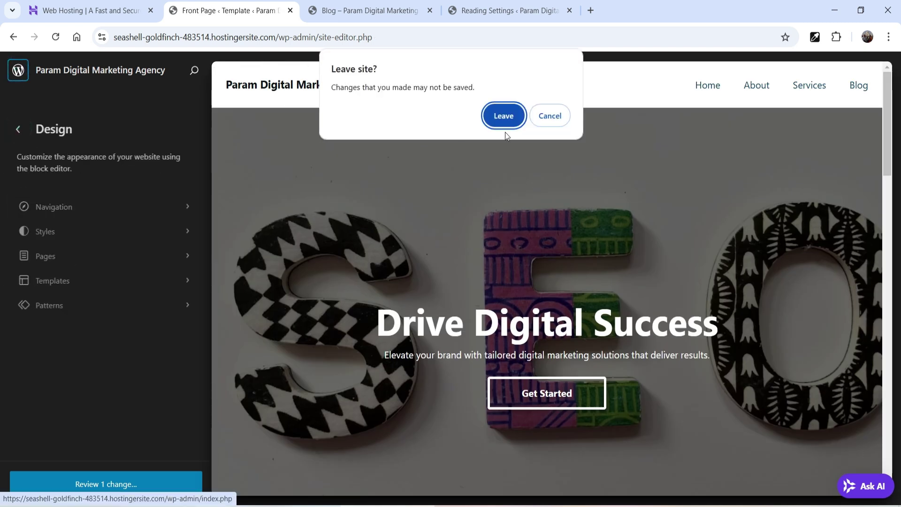
click(504, 115)
Step: Open Hostinger Tools and review WordPress 6.6.2, PHP 8.2.21 and the maintenance settings
click(42, 271)
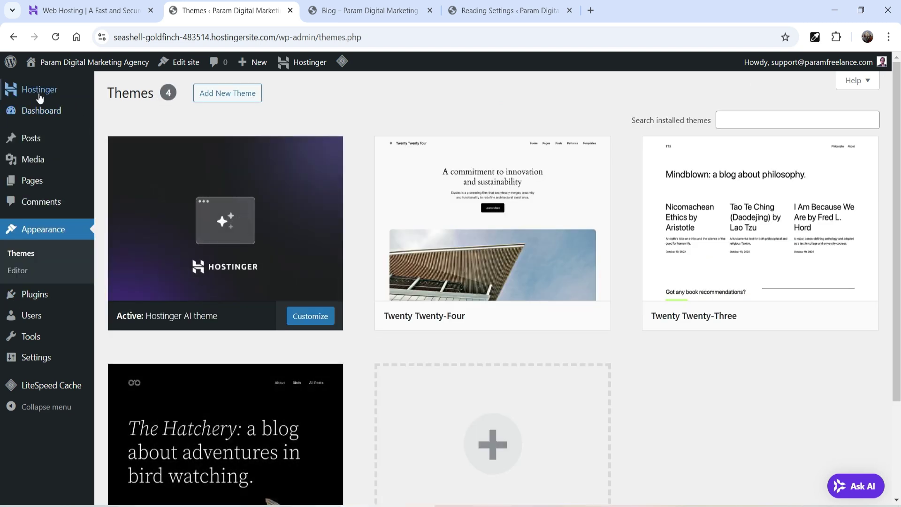
mouse_move(33, 95)
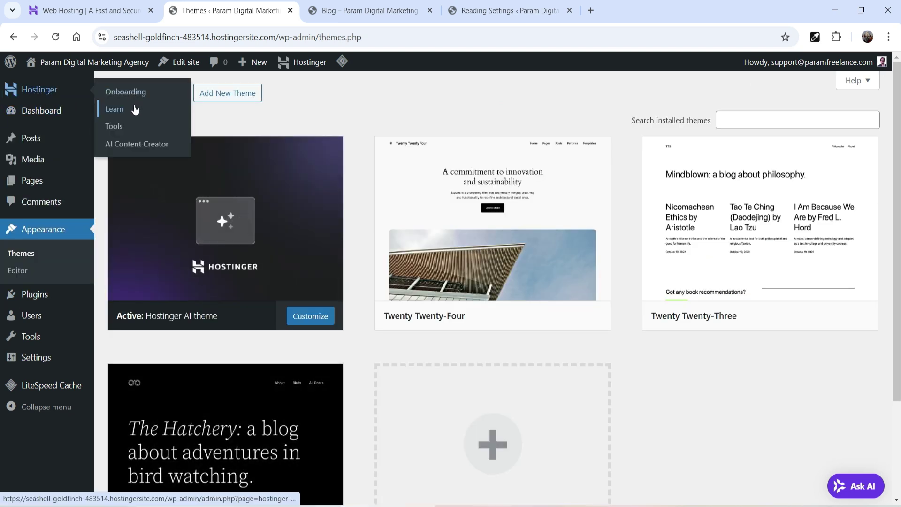
click(166, 133)
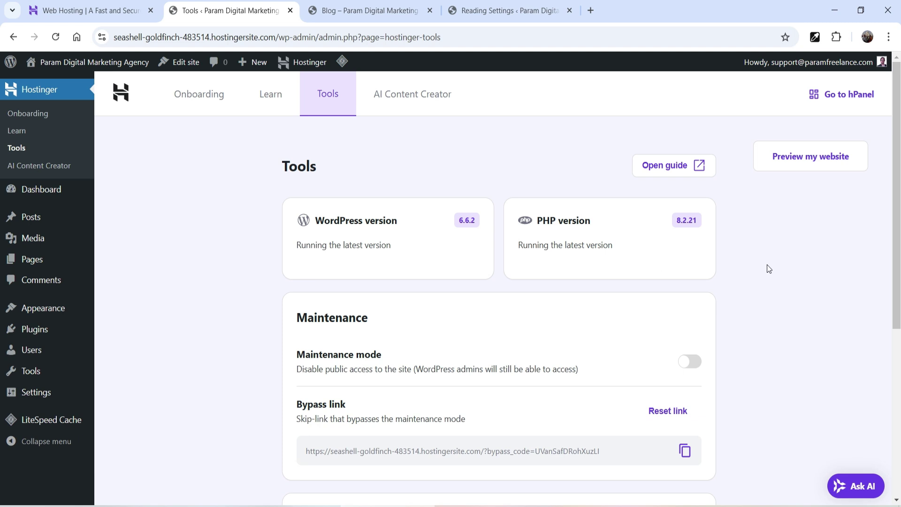
scroll(704, 281, down, 4)
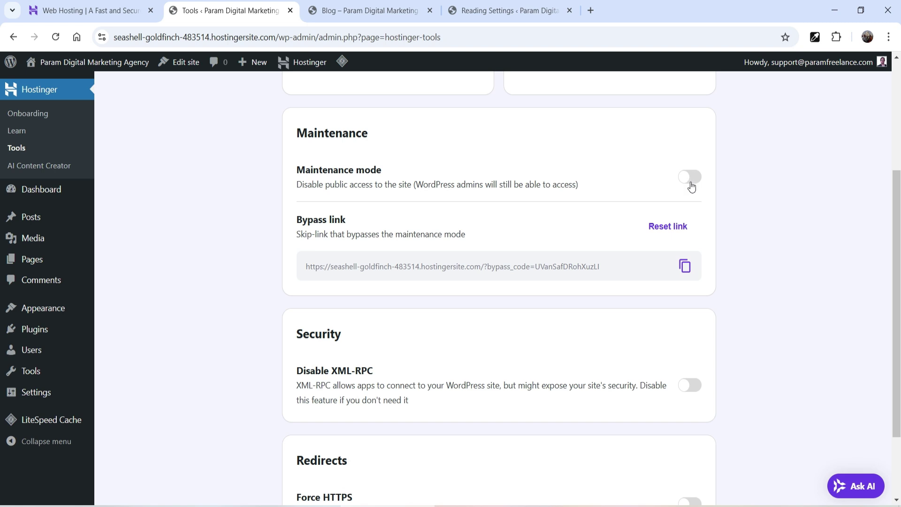
scroll(755, 250, down, 2)
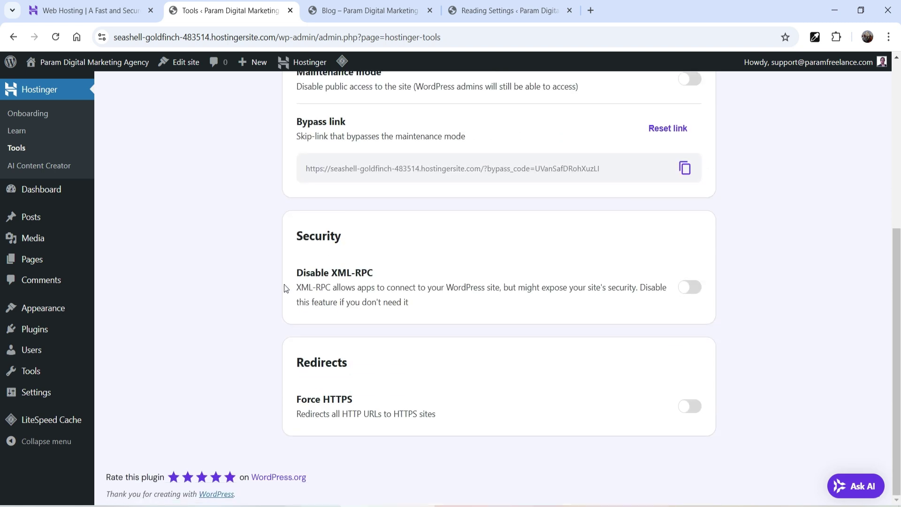
scroll(292, 287, up, 6)
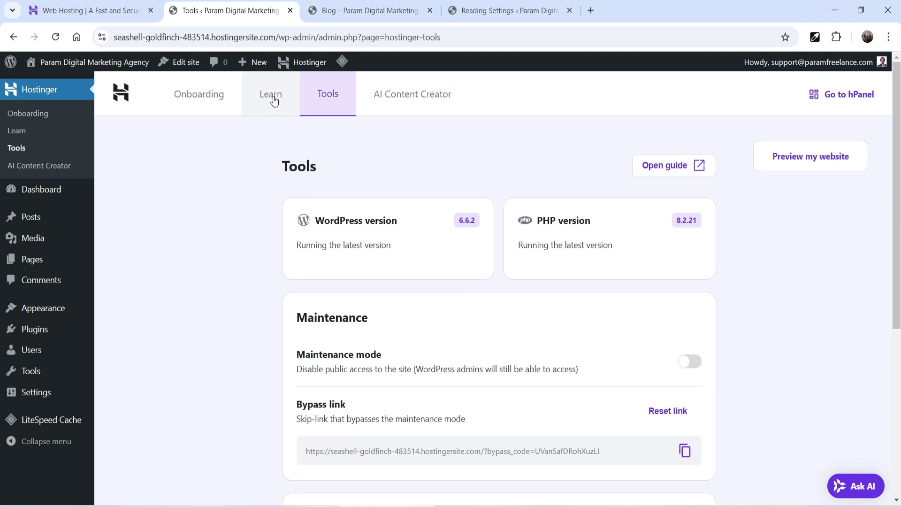
Step: In AI Content Creator, choose Posts and replace the prompt with a digital marketing tips idea
click(64, 168)
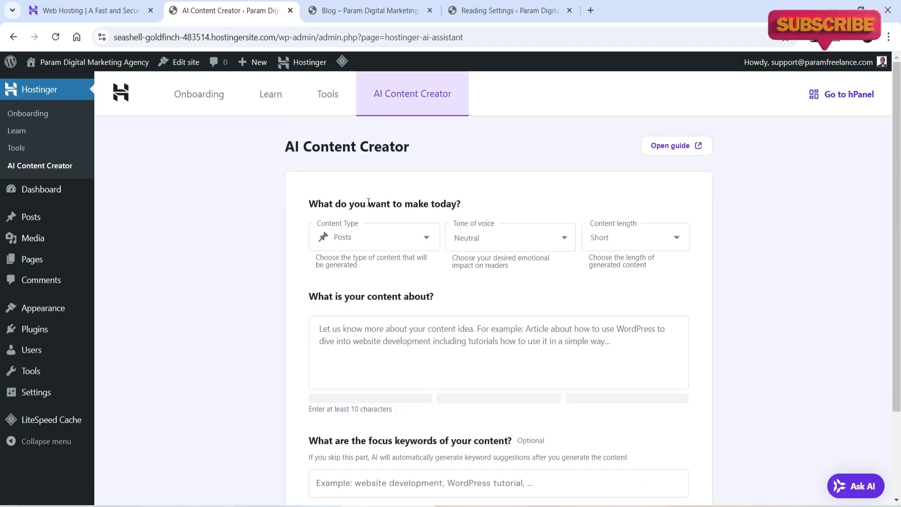
click(384, 239)
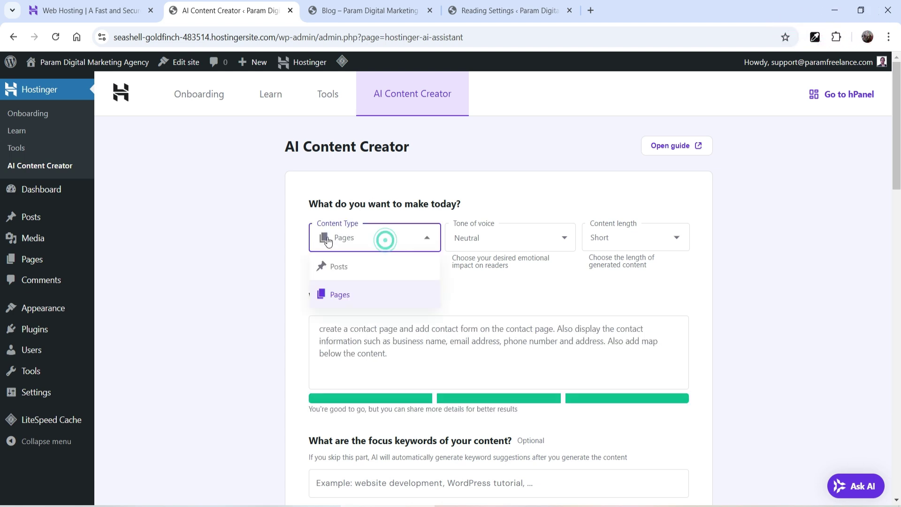
click(333, 268)
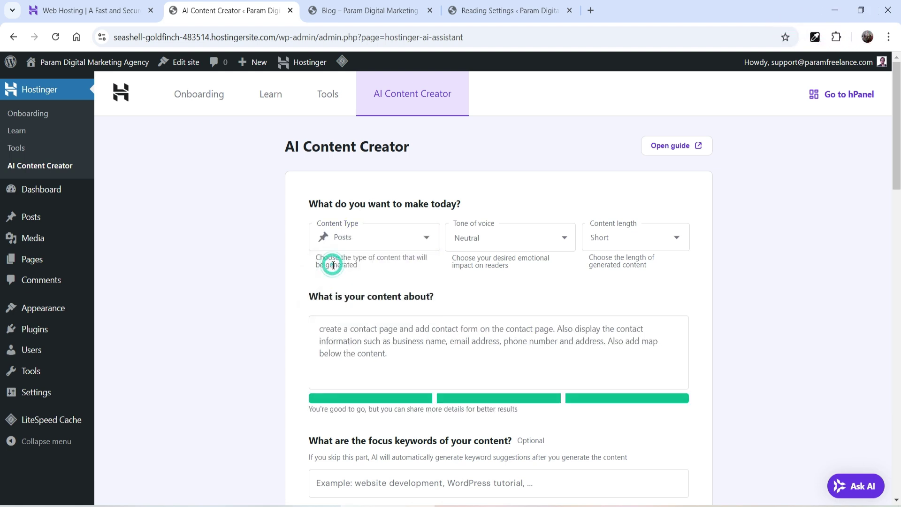
click(407, 360)
triple_click(407, 360)
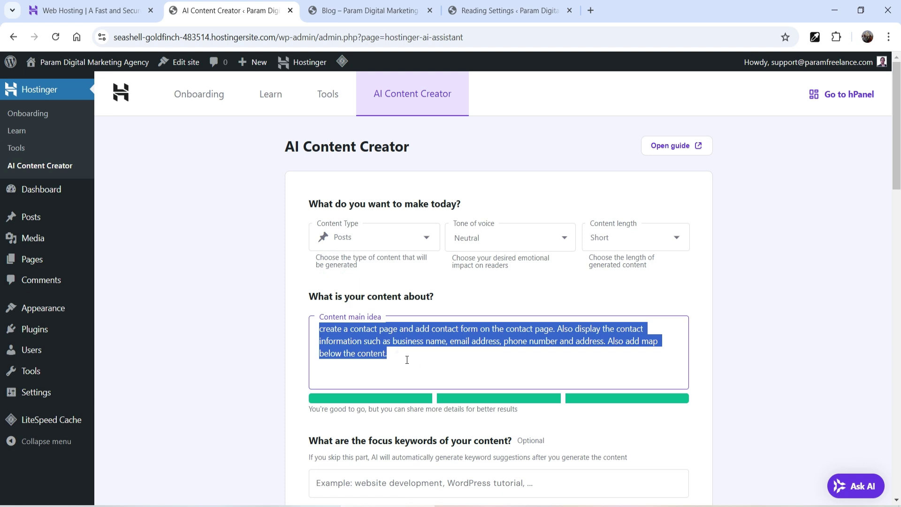
text(digital marketing tips. why digital marketing is necessary for the businesses. what are the best practi)
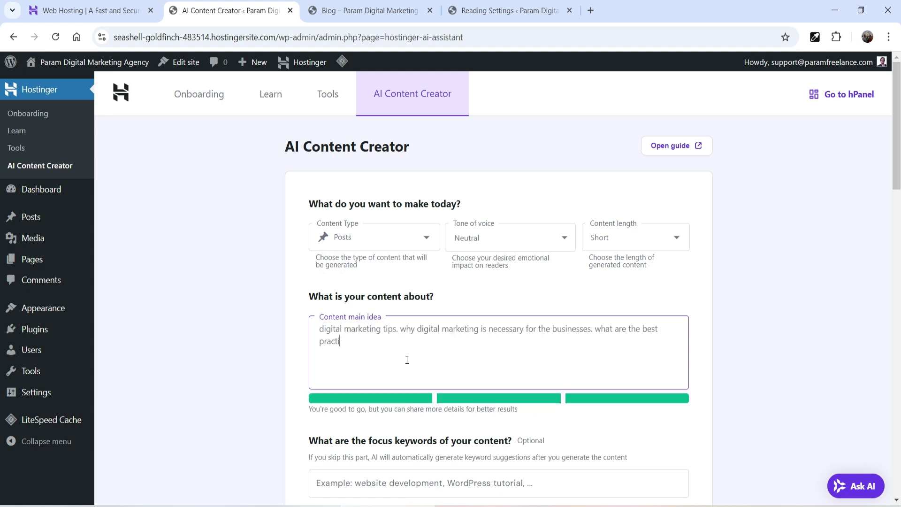
text(ces for digital marketing. benefits of digital marketing.)
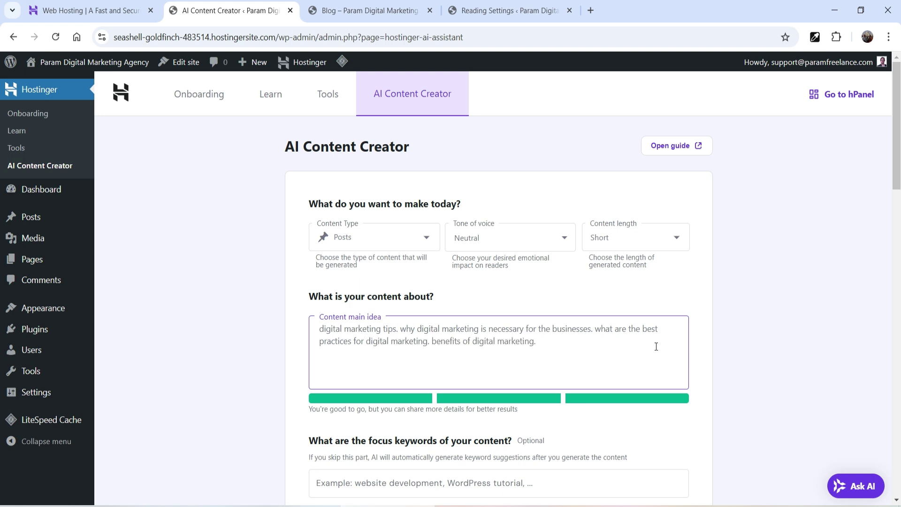
Step: Enter focus keywords like 'benefits of digital marketing' and generate new content, replacing the old
scroll(734, 299, down, 4)
click(657, 308)
text(benefits of digital marketing,what is digital marketing,digital marketing for businesses)
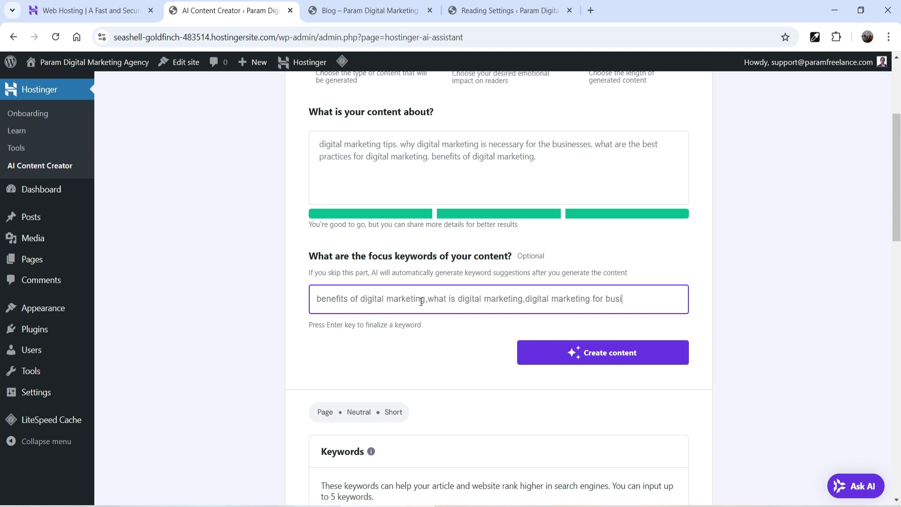
click(599, 361)
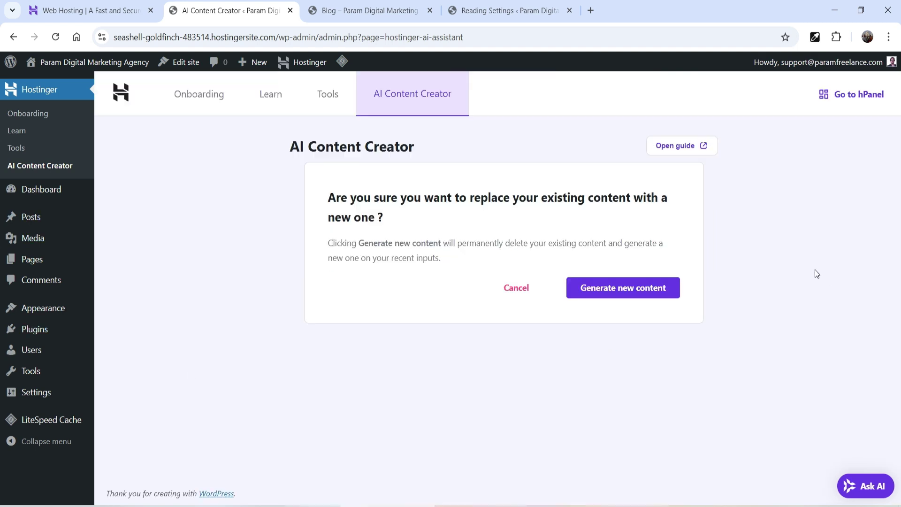
key(Return)
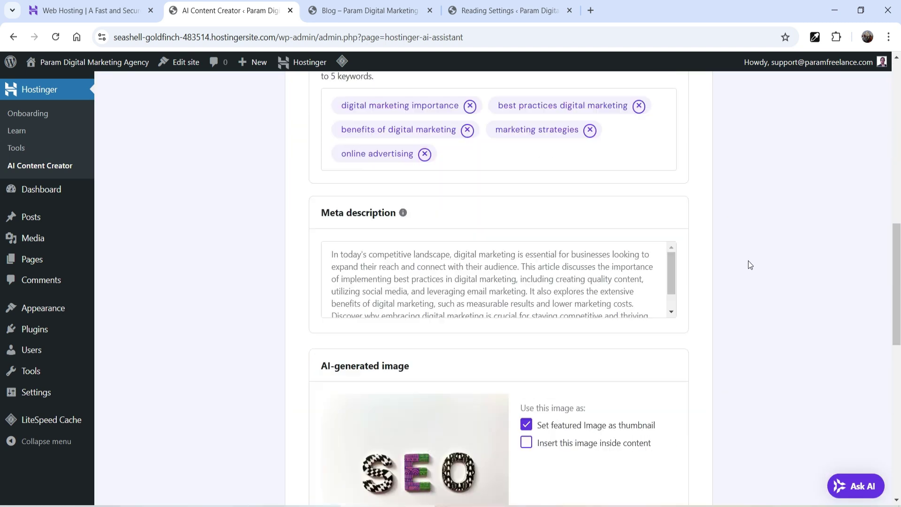
Step: Tick 'Insert this image inside content' and review the generated 195-word post
scroll(747, 259, down, 5)
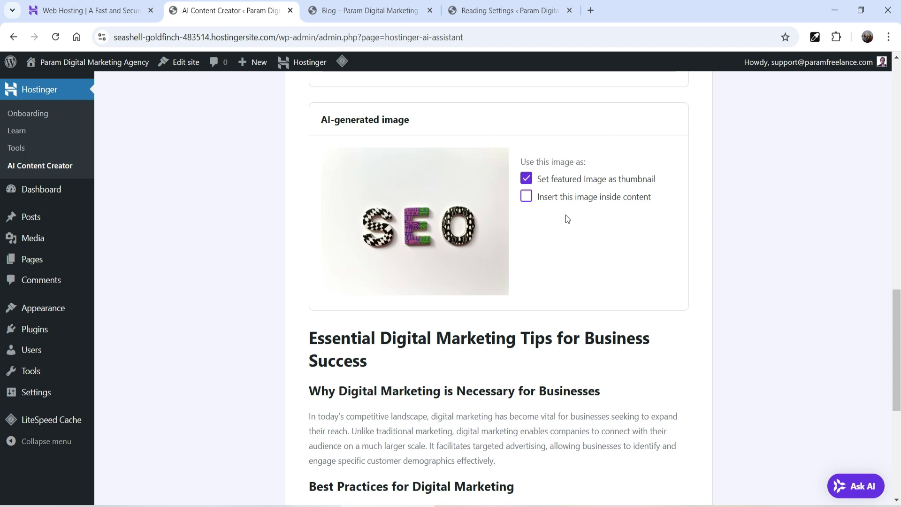
click(527, 197)
scroll(646, 268, up, 1)
scroll(384, 247, down, 2)
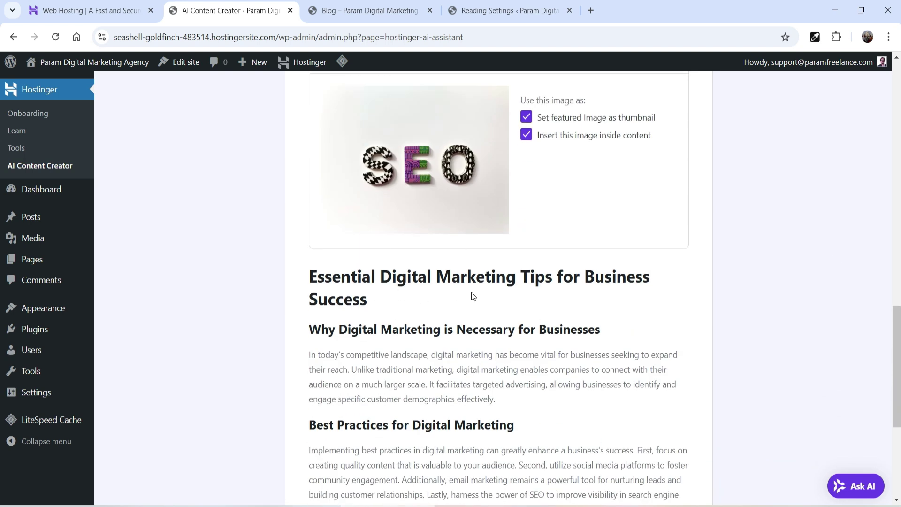
scroll(770, 277, down, 5)
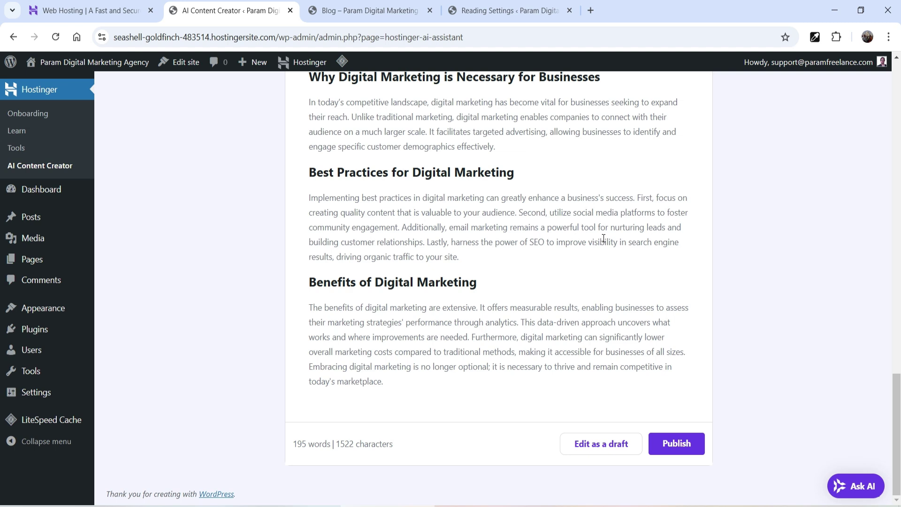
scroll(603, 238, up, 20)
Step: Set the AI Content Creator's content length to Long
click(623, 238)
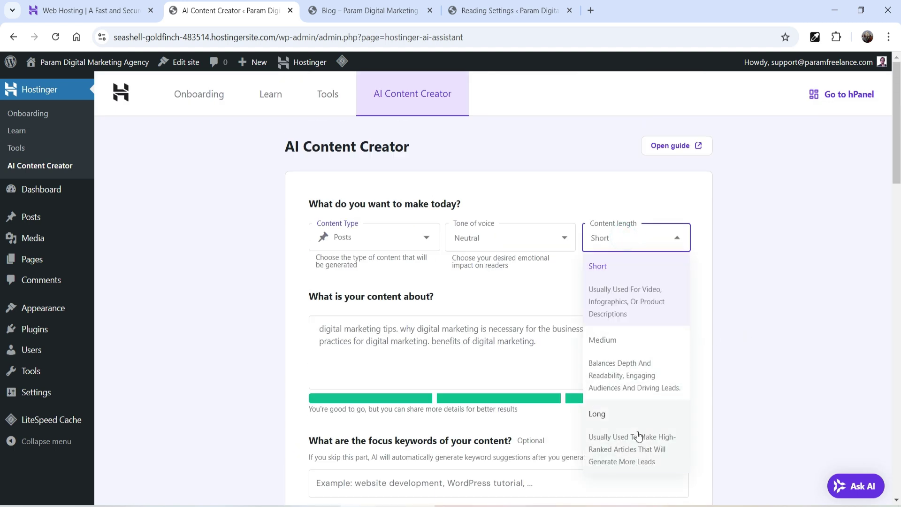
click(638, 436)
scroll(728, 322, down, 10)
scroll(625, 297, up, 4)
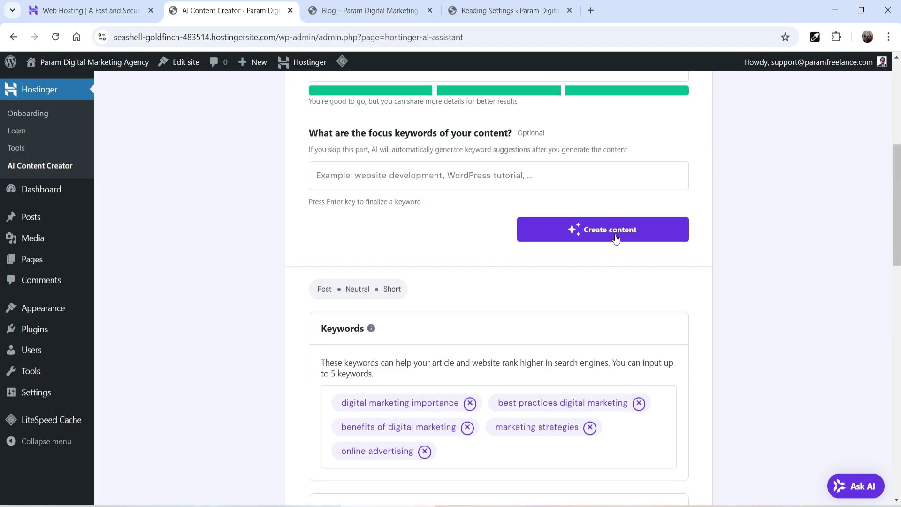
Step: Regenerate the article, replacing the previous one, and scroll through the 2590-word result
click(616, 239)
click(620, 294)
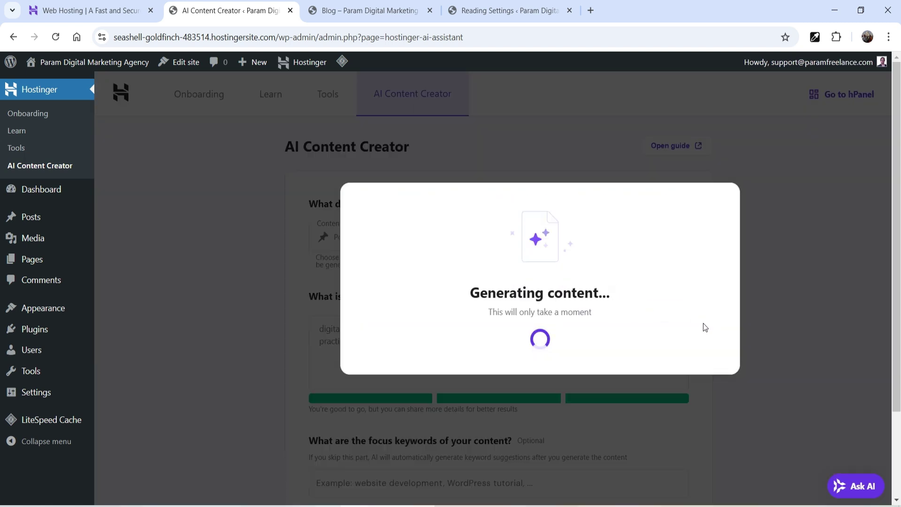
scroll(530, 244, down, 13)
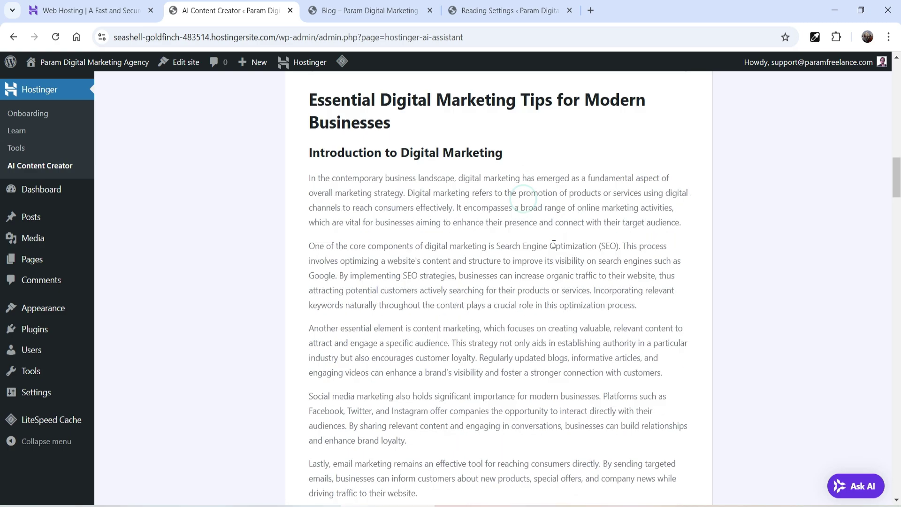
scroll(530, 244, down, 20)
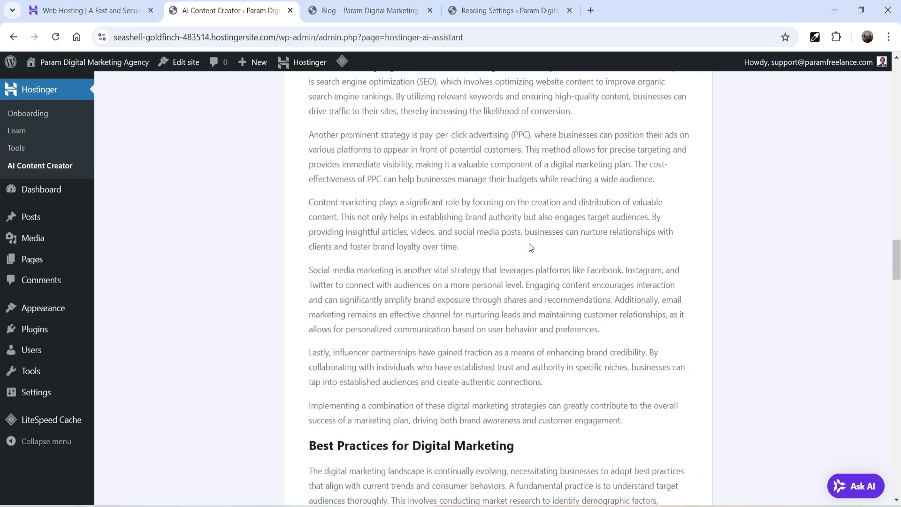
scroll(531, 252, down, 20)
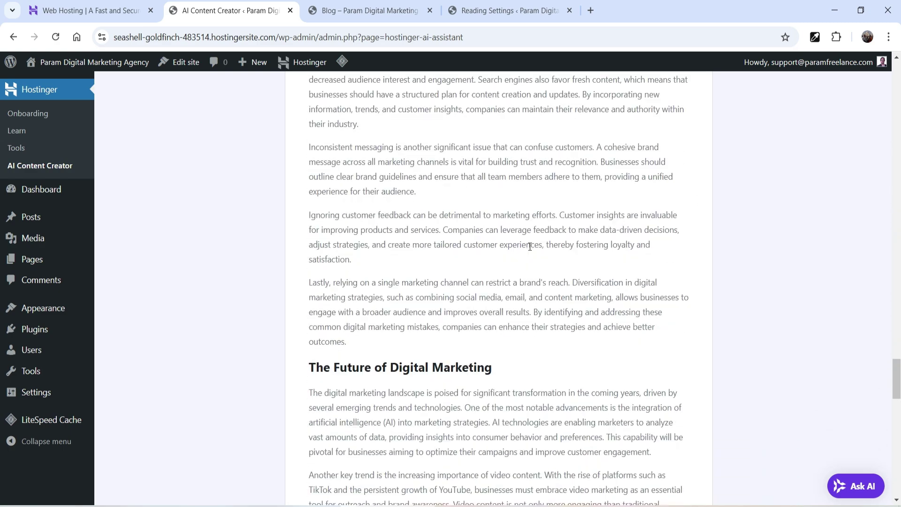
scroll(530, 248, down, 5)
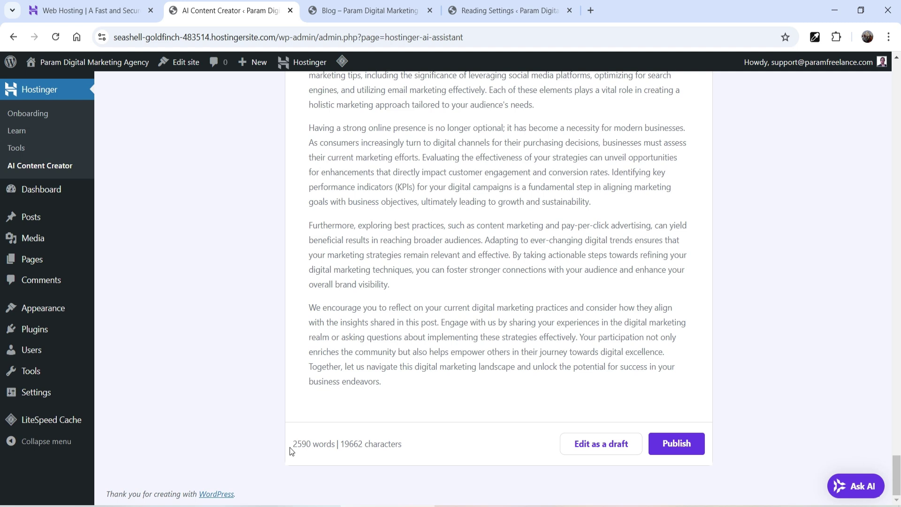
Step: Publish the post, scroll the live article, then open the Blog listing from the footer
click(697, 447)
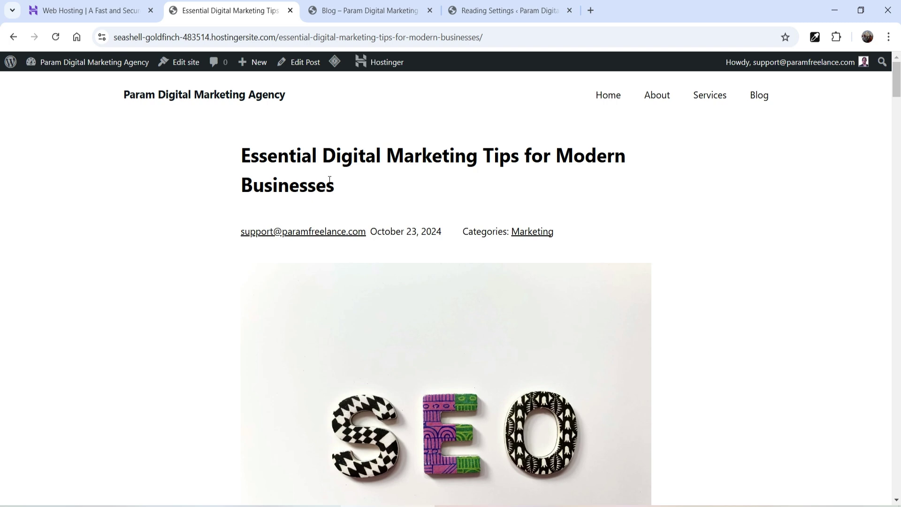
scroll(477, 220, down, 15)
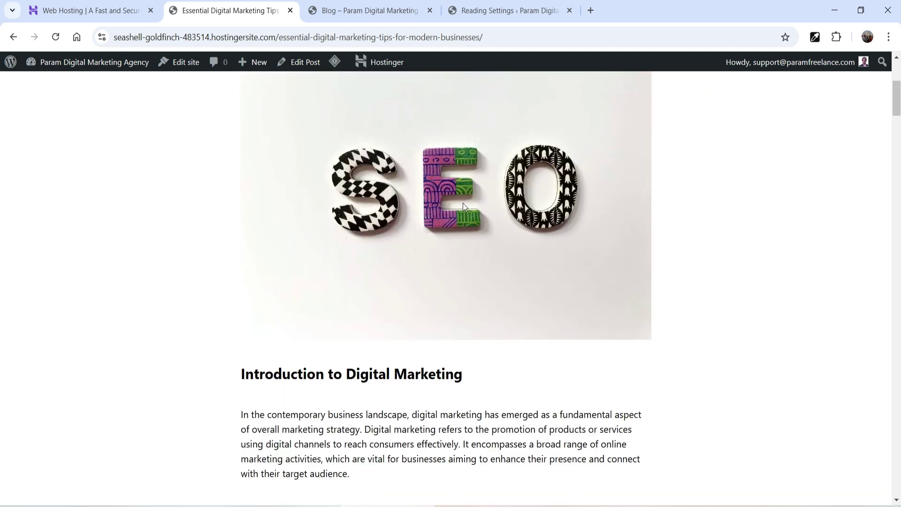
scroll(452, 220, down, 20)
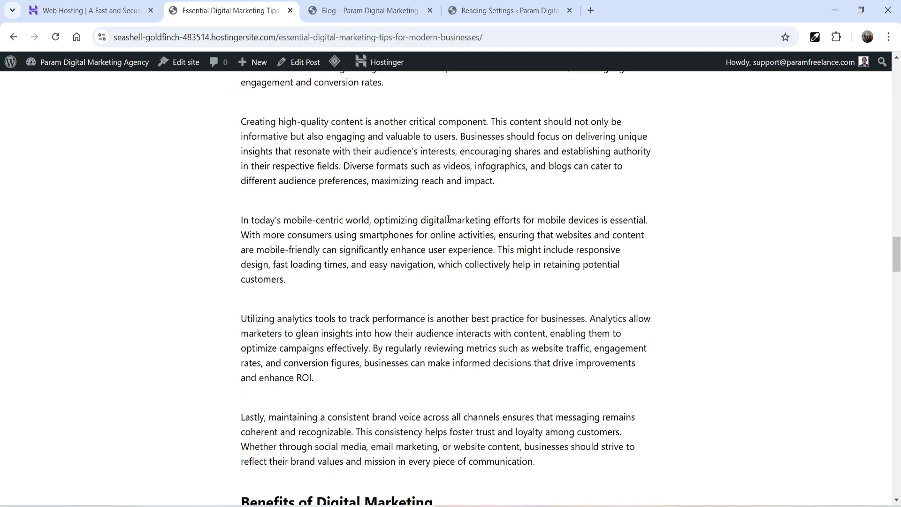
scroll(445, 220, down, 10)
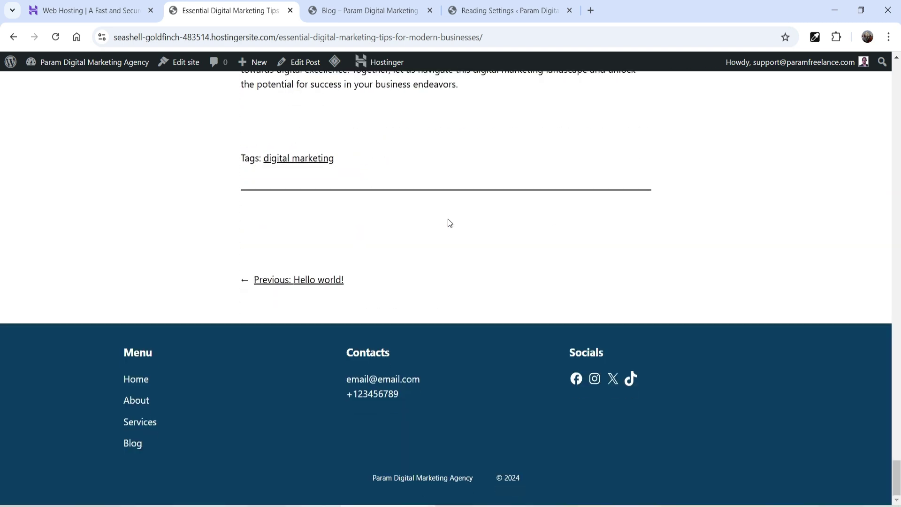
click(143, 445)
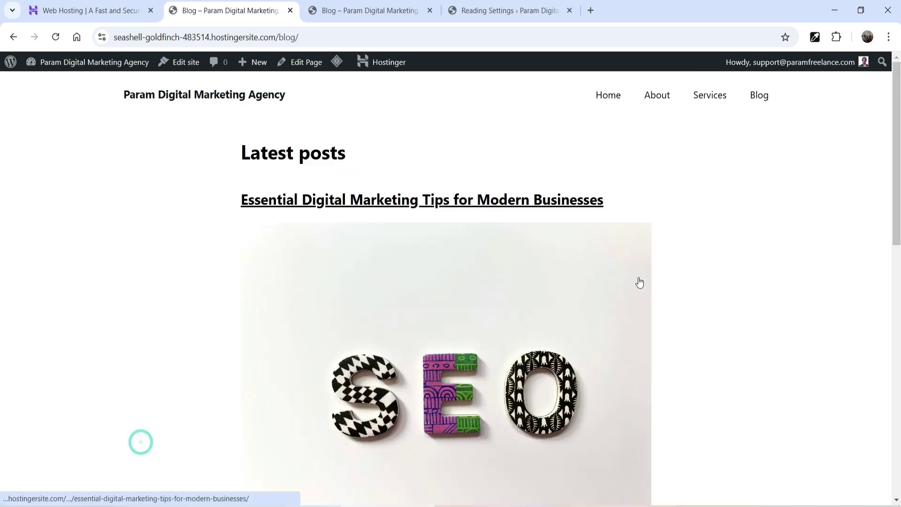
scroll(575, 193, down, 10)
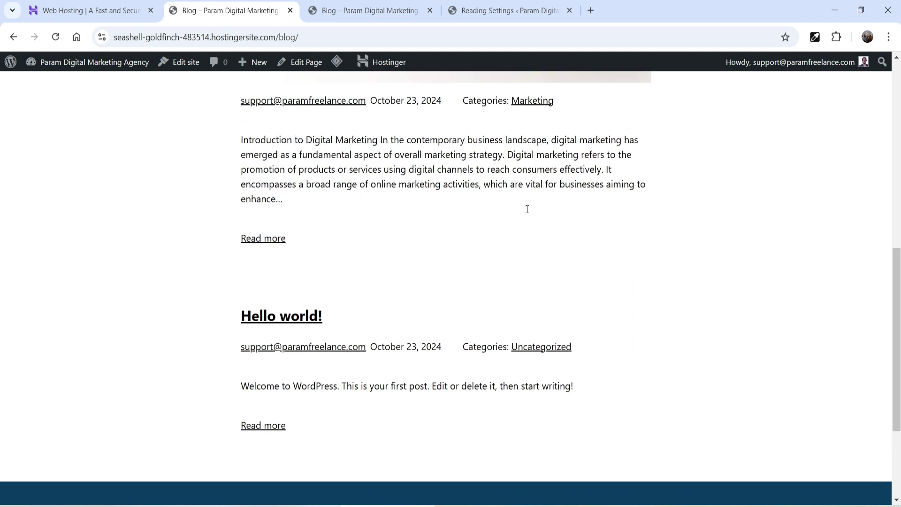
scroll(527, 207, up, 6)
scroll(471, 169, down, 9)
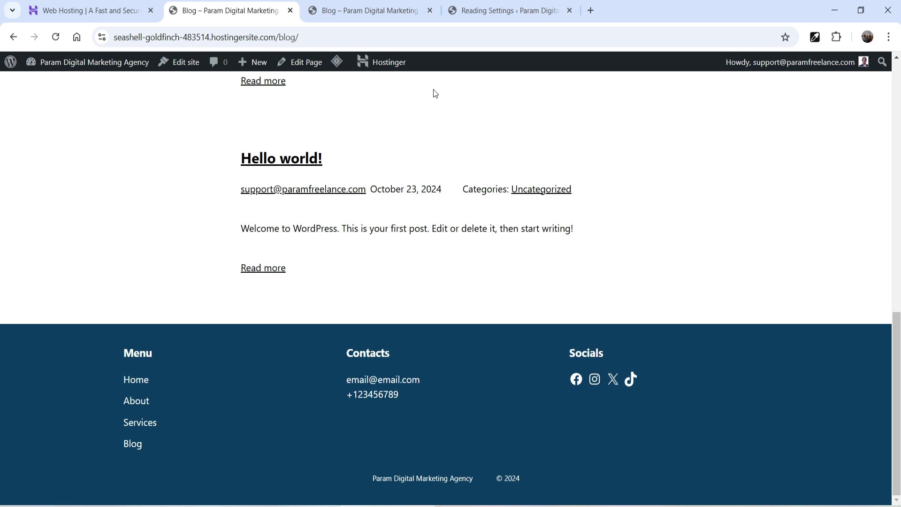
click(481, 11)
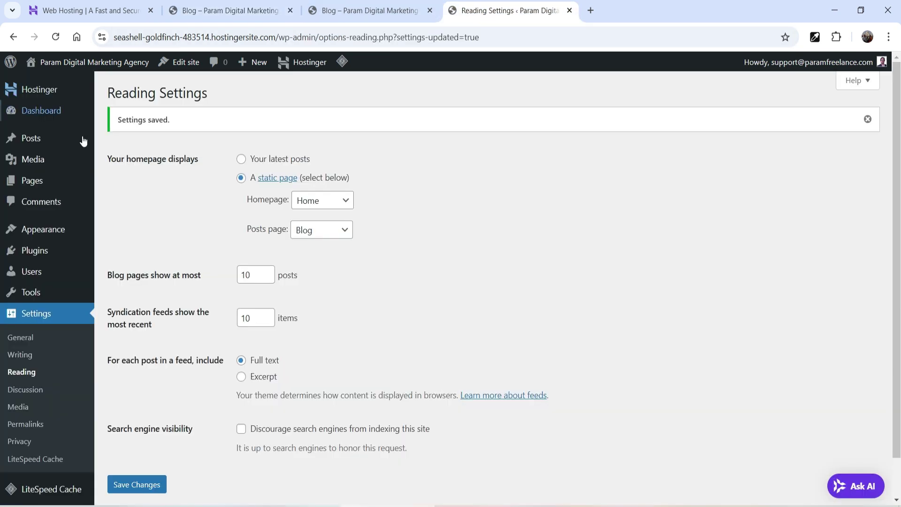
Step: Open the Footer template part via Themes > Customize > Patterns, then switch to the Hostinger home tab
mouse_move(30, 230)
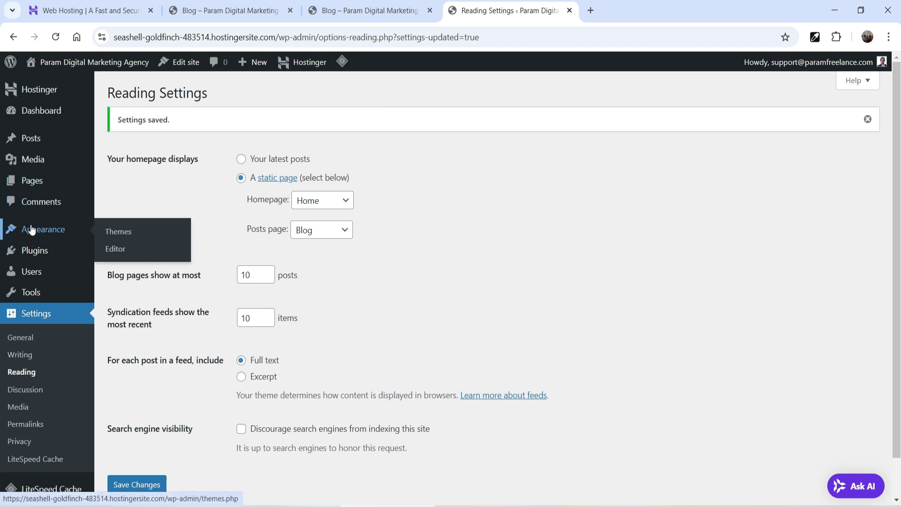
click(124, 231)
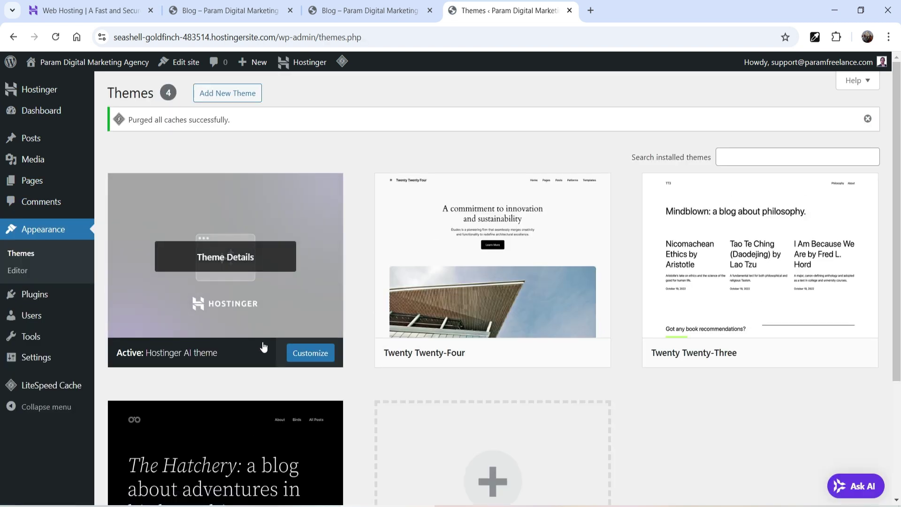
click(308, 358)
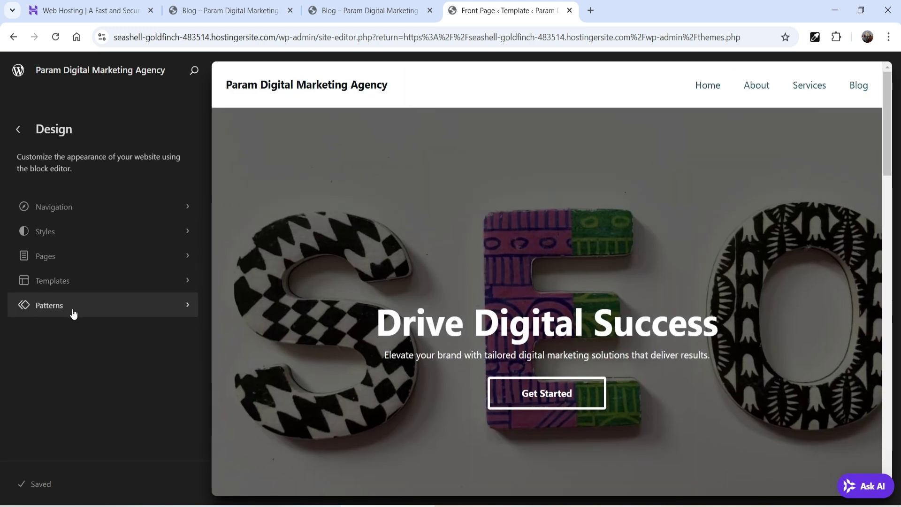
click(73, 314)
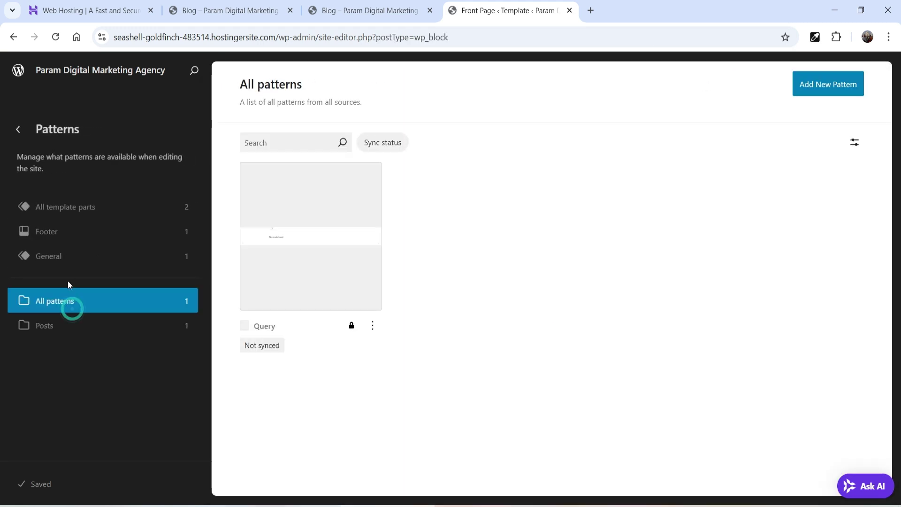
click(66, 237)
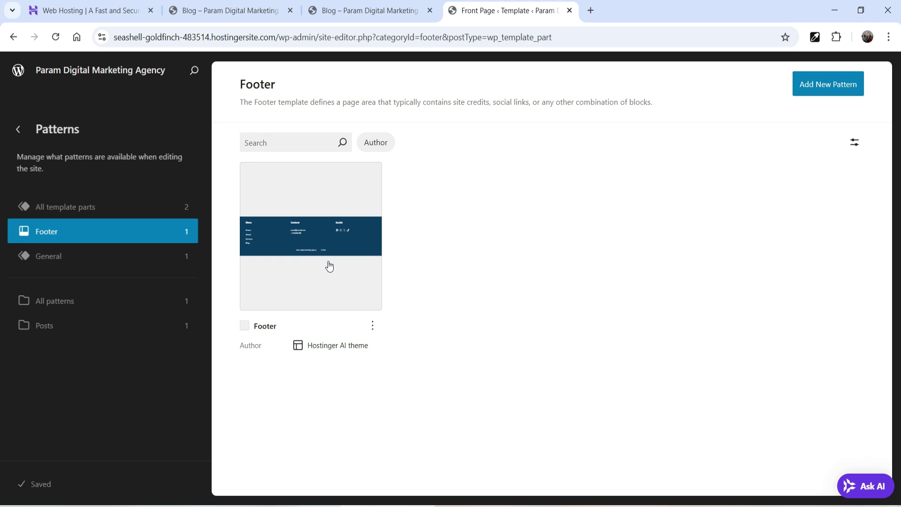
click(219, 14)
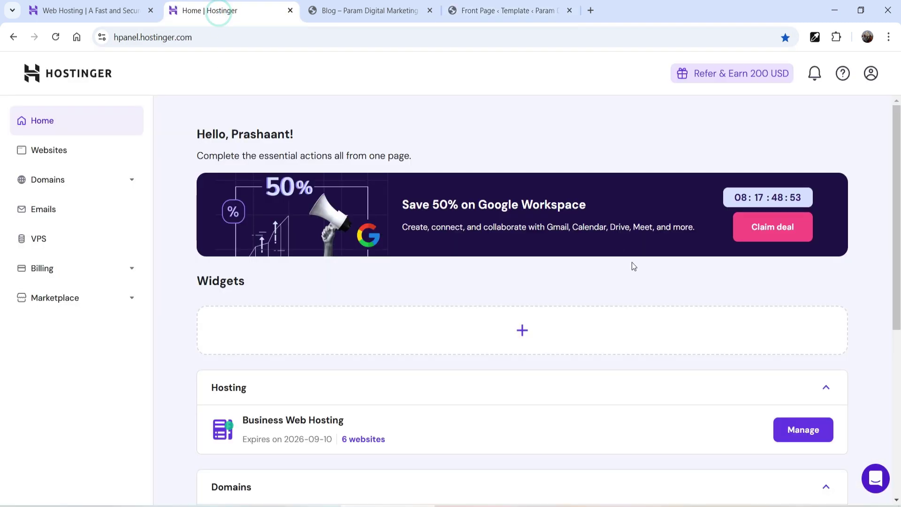
Step: Start adding a new WordPress website from the hPanel Websites list
click(54, 160)
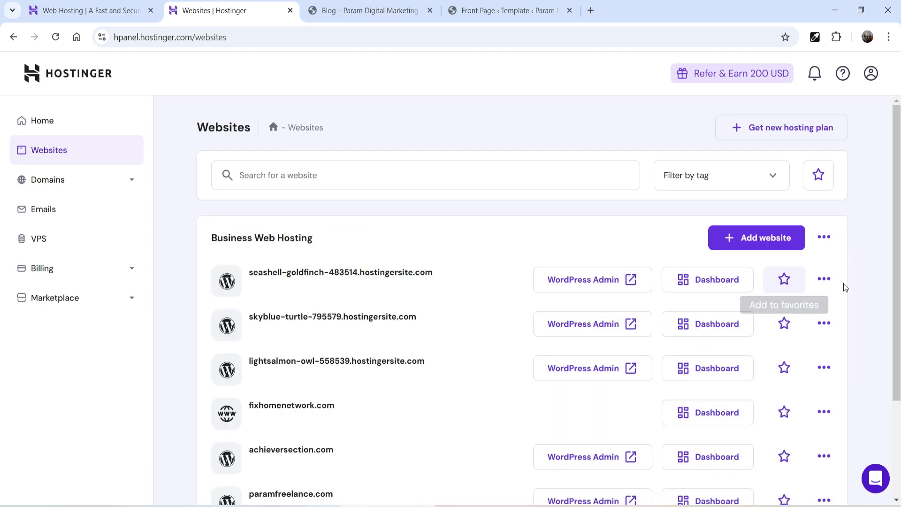
scroll(862, 260, down, 3)
scroll(859, 260, up, 3)
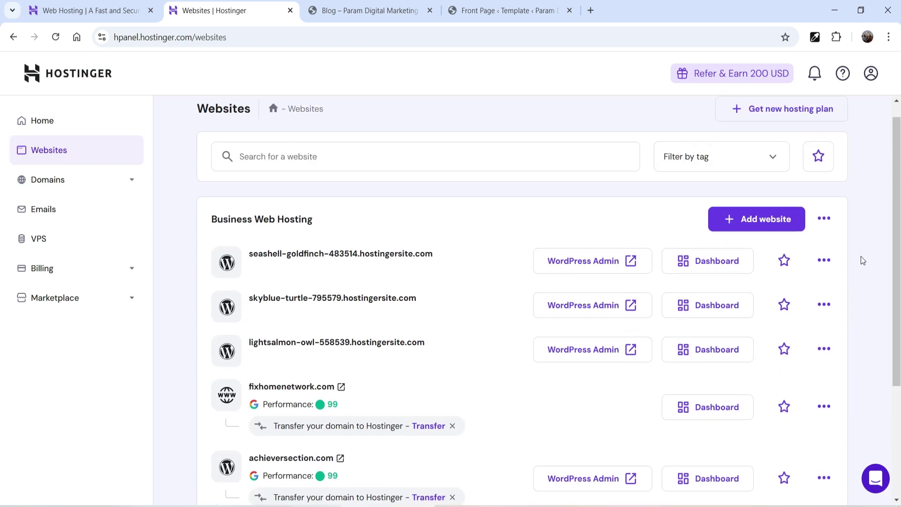
click(757, 243)
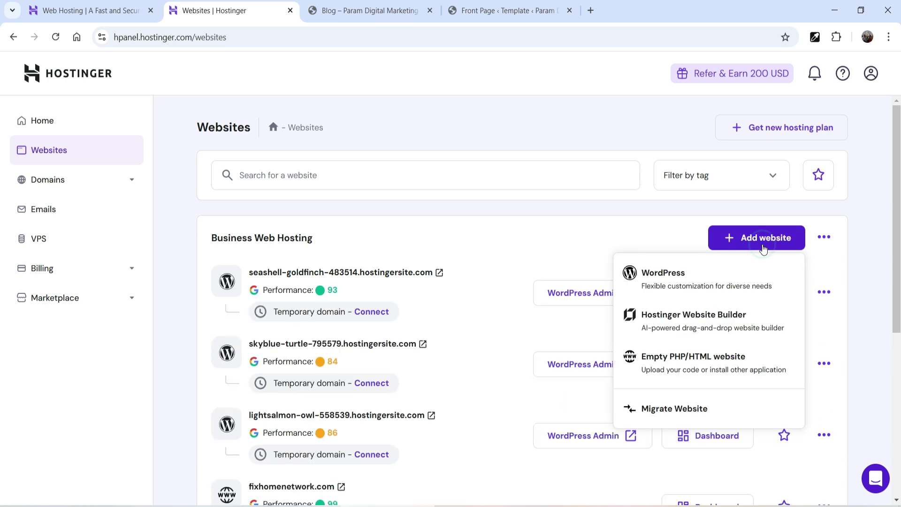
click(684, 274)
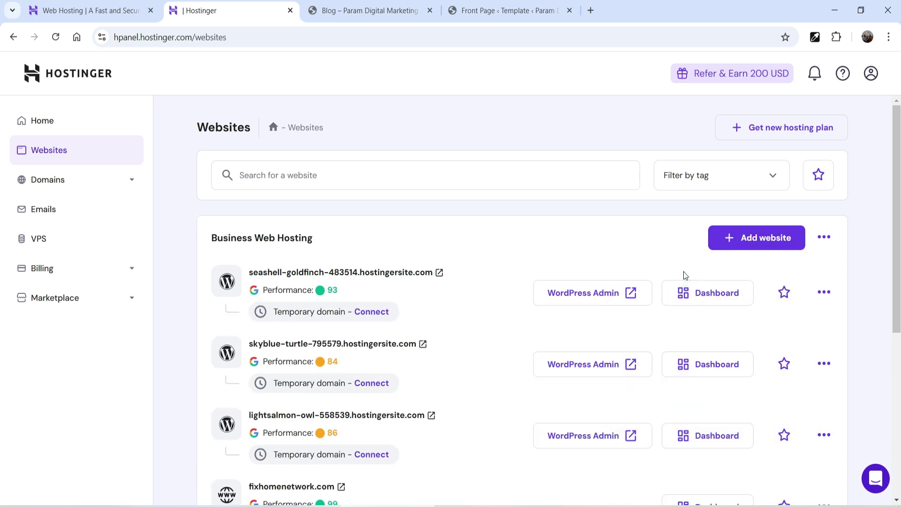
Step: Replace the admin email with the support address, paste the admin password, and continue
triple_click(231, 245)
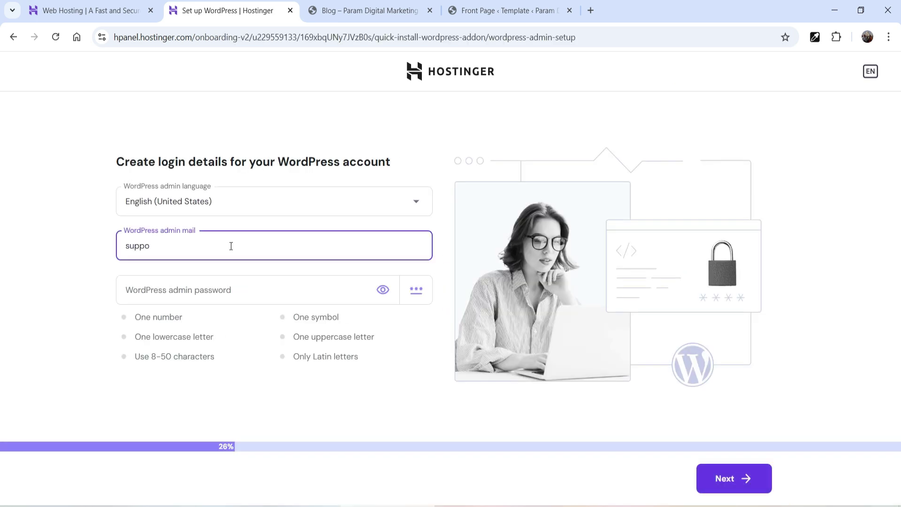
key(Tab)
key(ctrl+v)
click(715, 474)
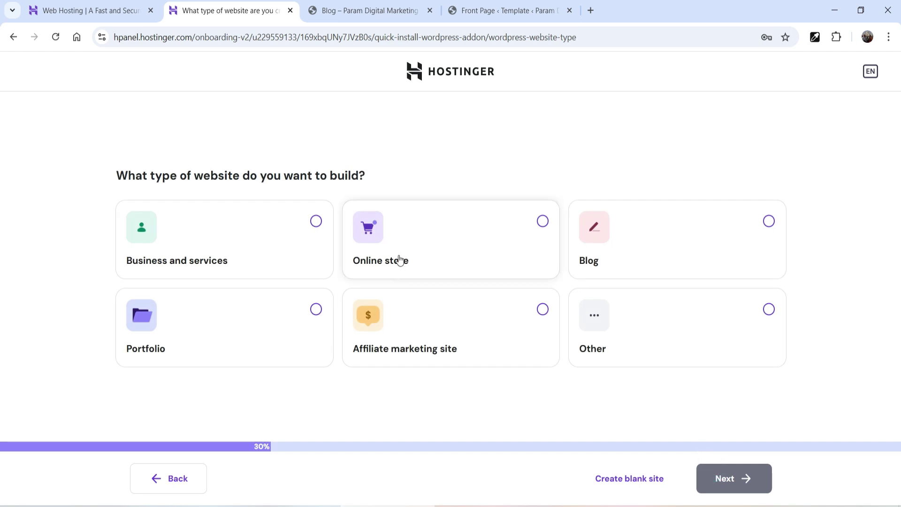
Step: Preview the onboarding paths for the Online store and Business website types
click(399, 261)
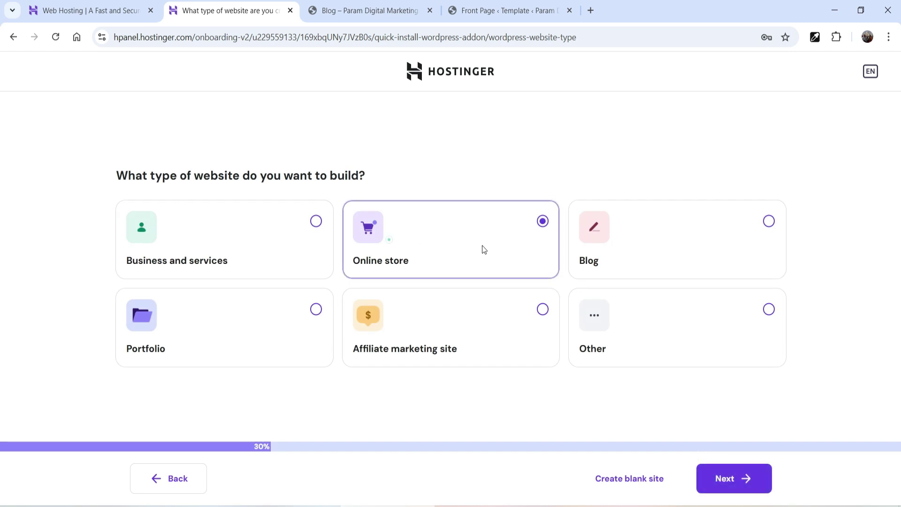
click(708, 476)
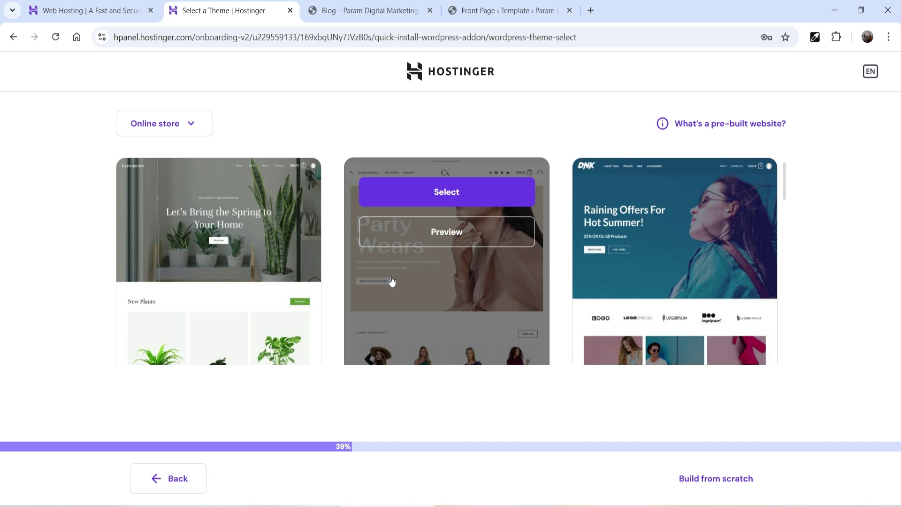
click(203, 245)
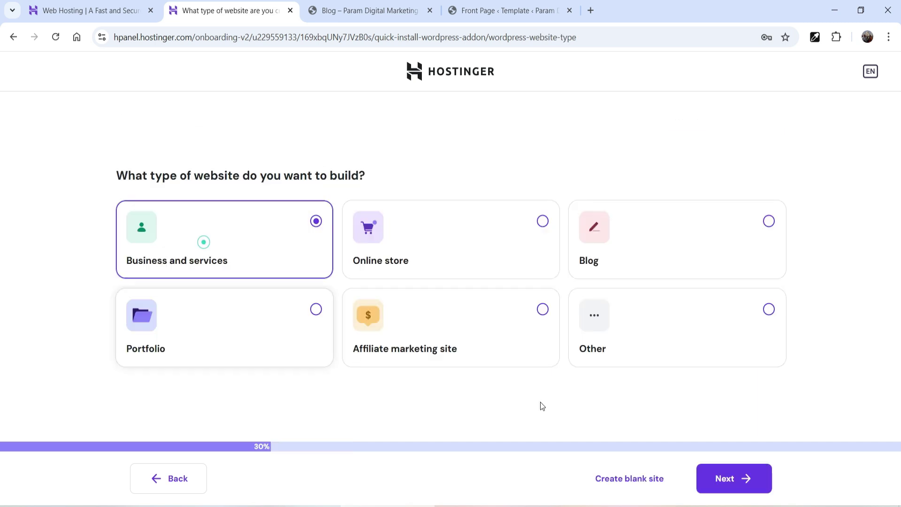
click(718, 479)
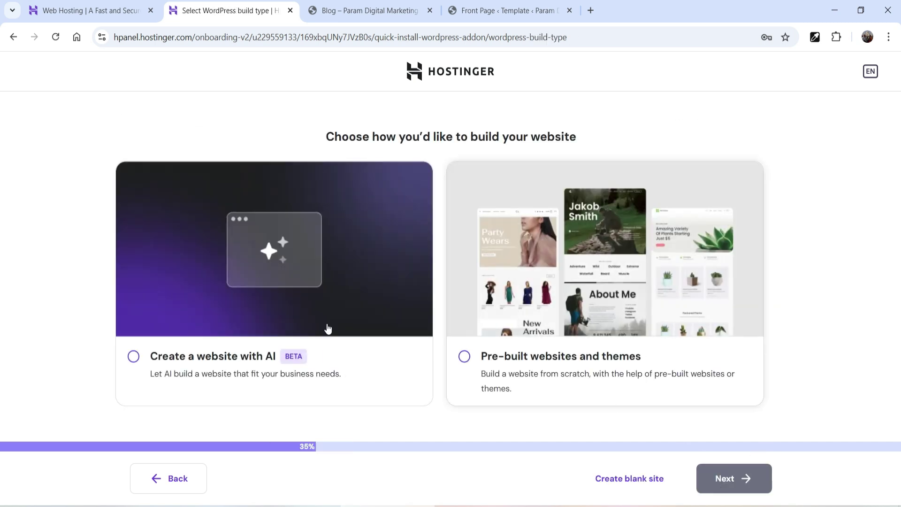
click(156, 482)
Step: Choose Blog as the website type and browse its template options
click(648, 257)
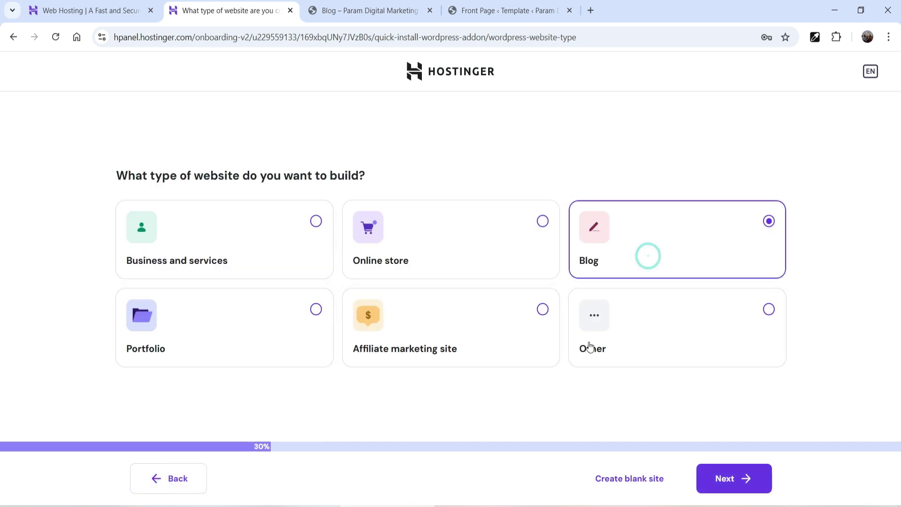
click(730, 478)
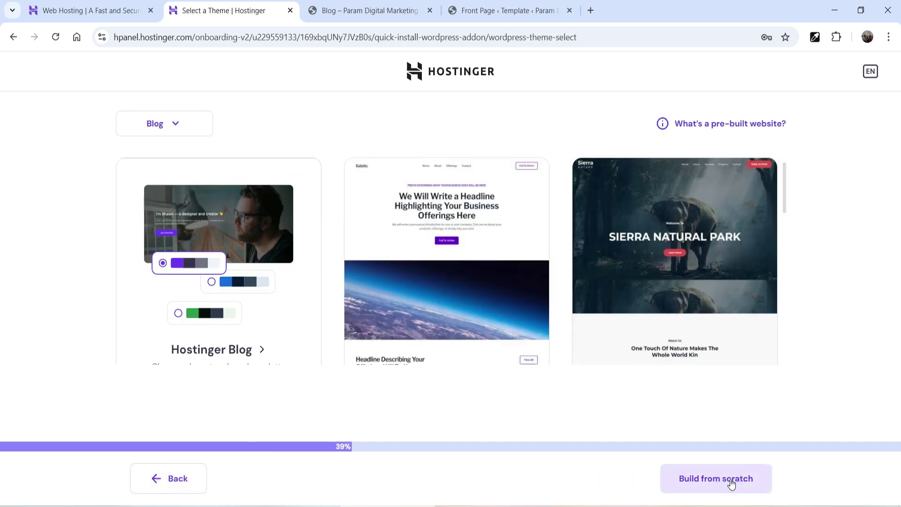
scroll(457, 253, down, 1)
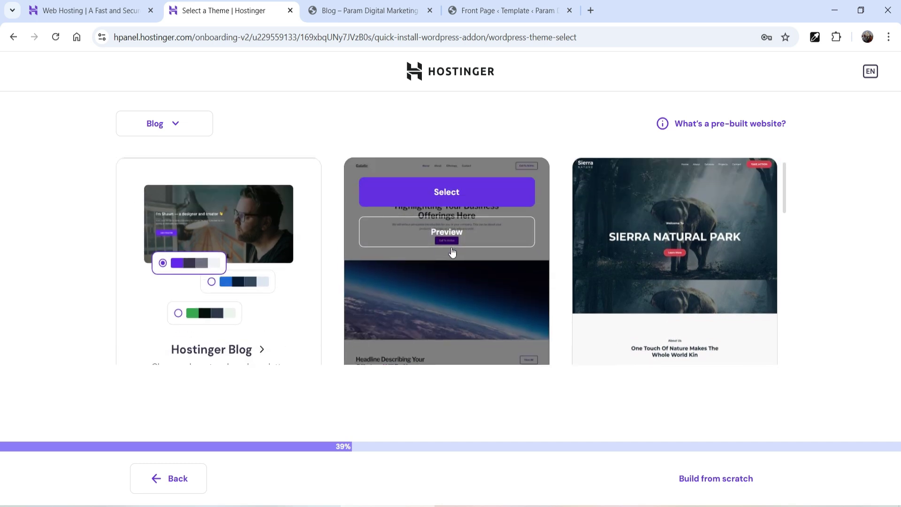
scroll(745, 201, down, 3)
scroll(737, 194, up, 3)
scroll(737, 193, up, 1)
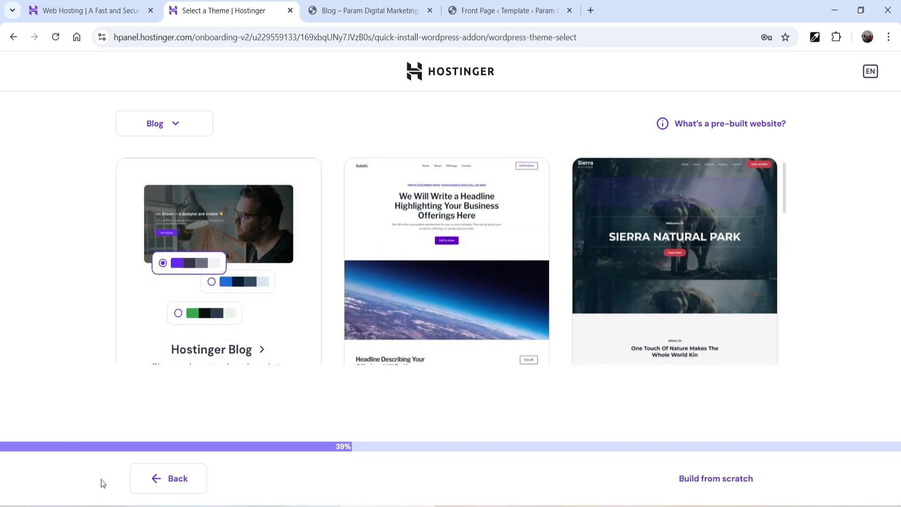
click(175, 481)
Step: Preview the Portfolio build-method choice and the Affiliate marketing theme preview
click(205, 348)
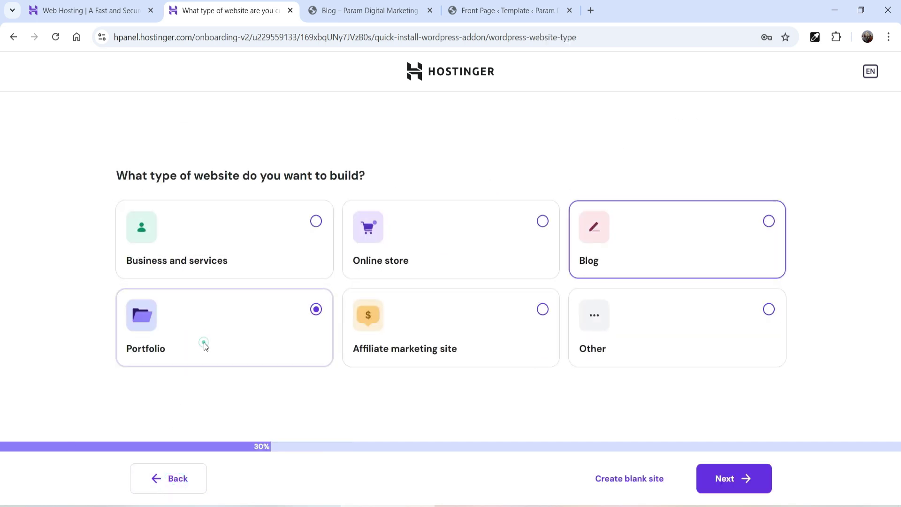
click(744, 479)
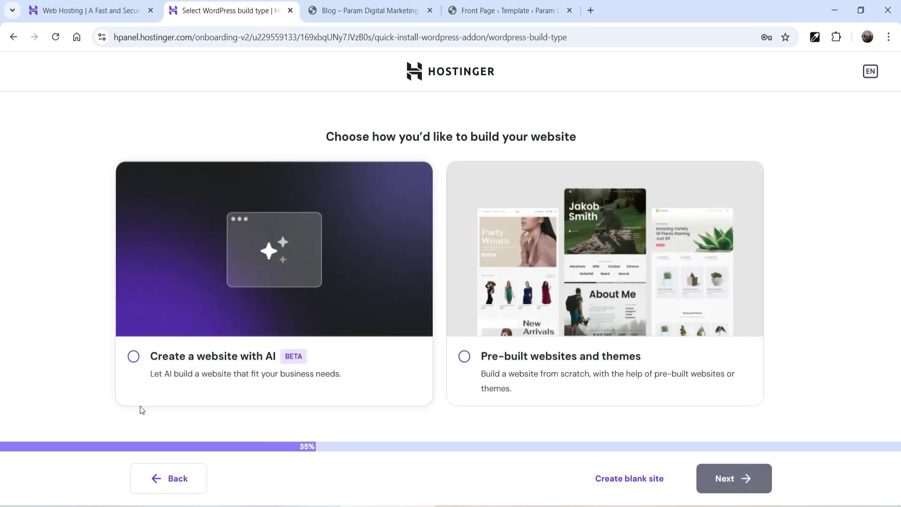
click(177, 479)
click(453, 336)
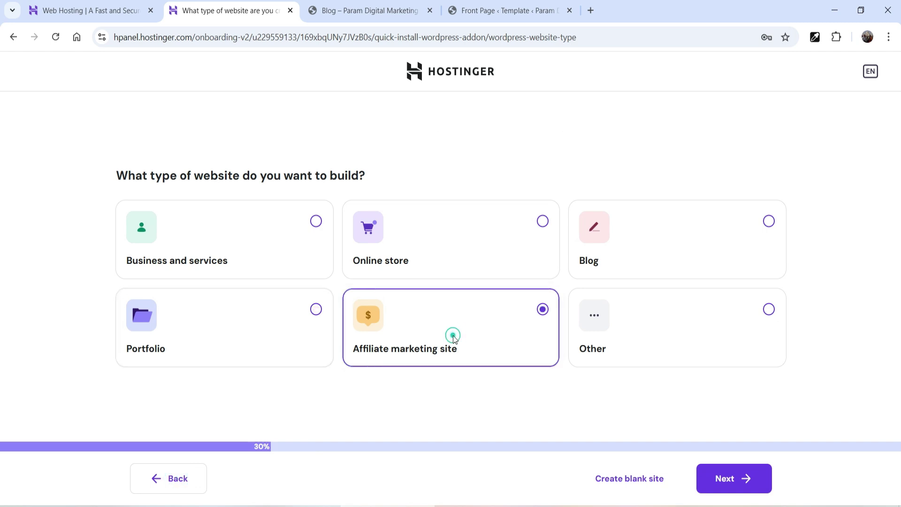
click(725, 481)
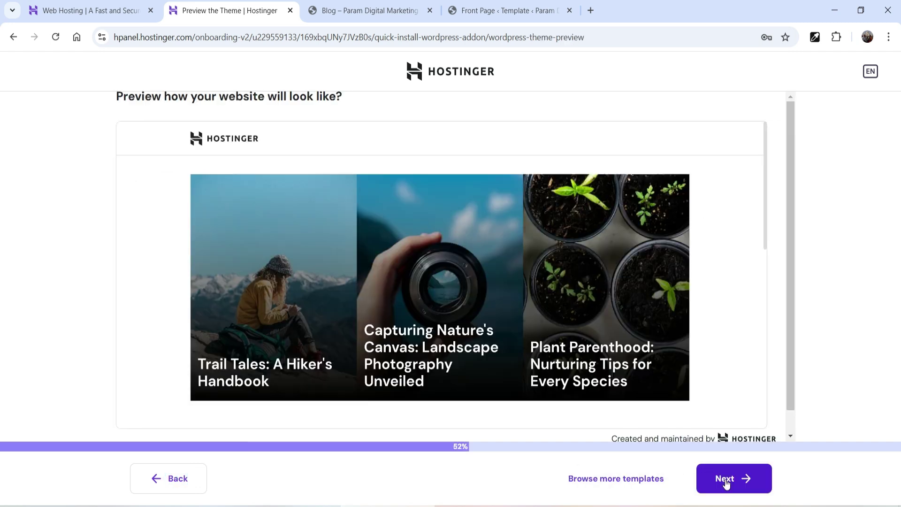
scroll(414, 303, down, 1)
scroll(408, 303, up, 2)
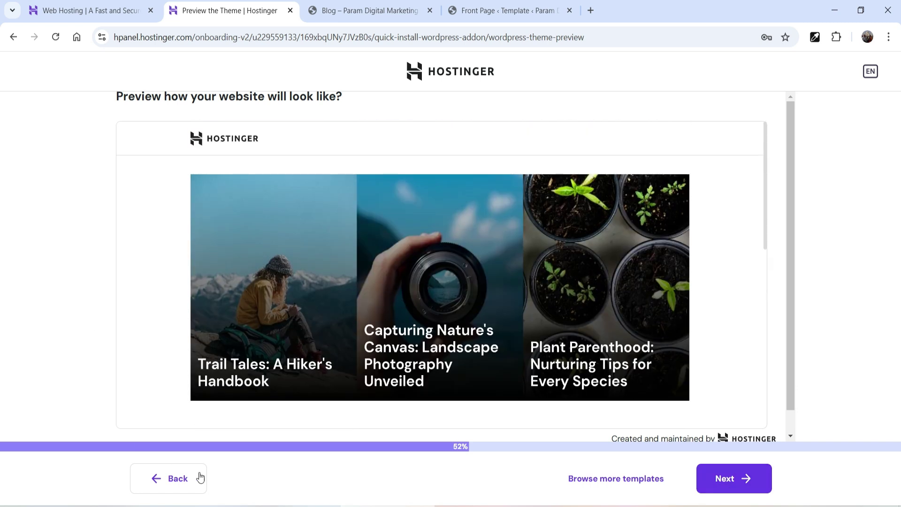
click(172, 477)
Step: Check the Other website type's build-method choice, then return to the WordPress Site Editor Footer
click(641, 322)
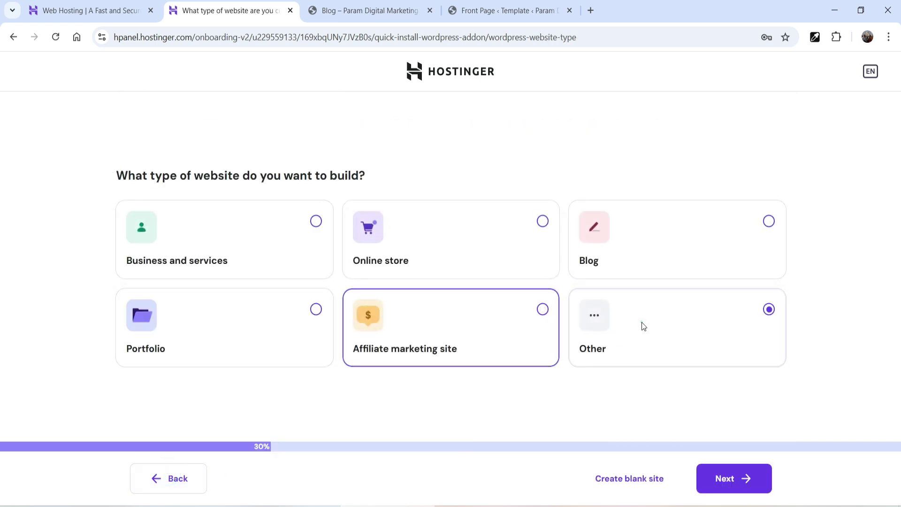
click(737, 478)
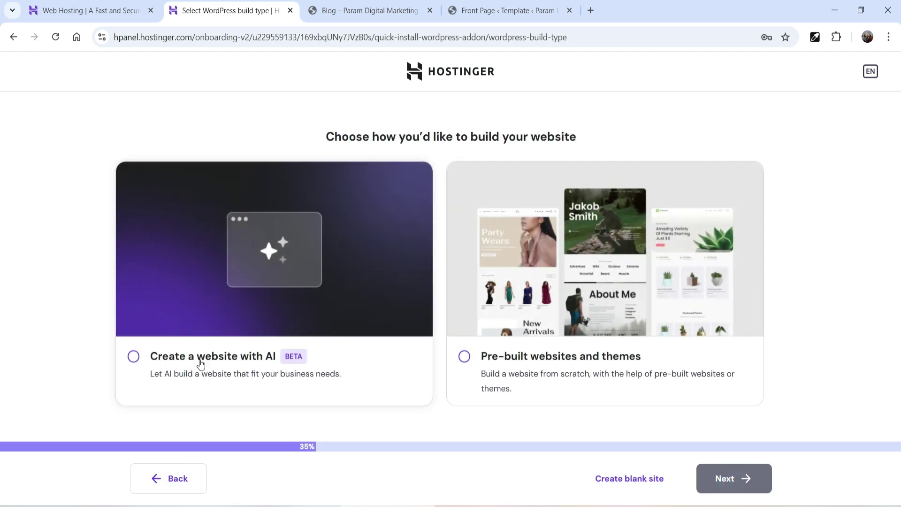
click(145, 479)
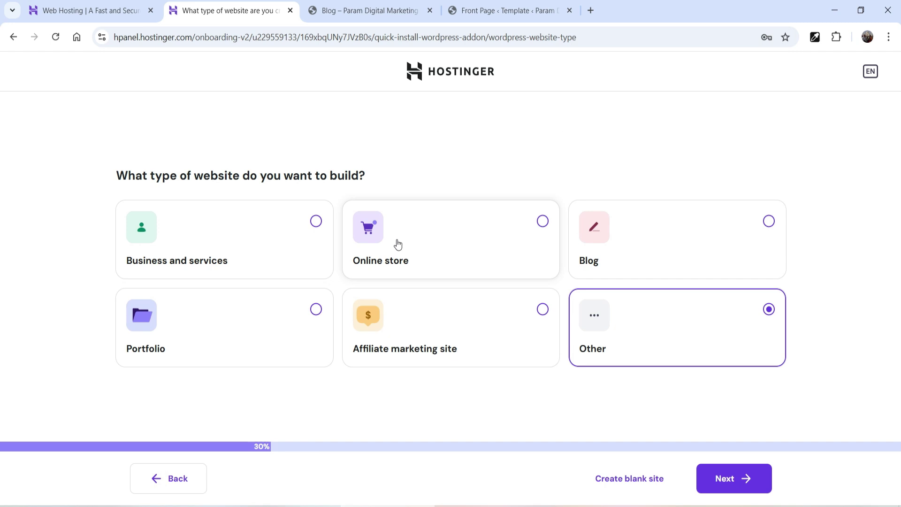
click(505, 11)
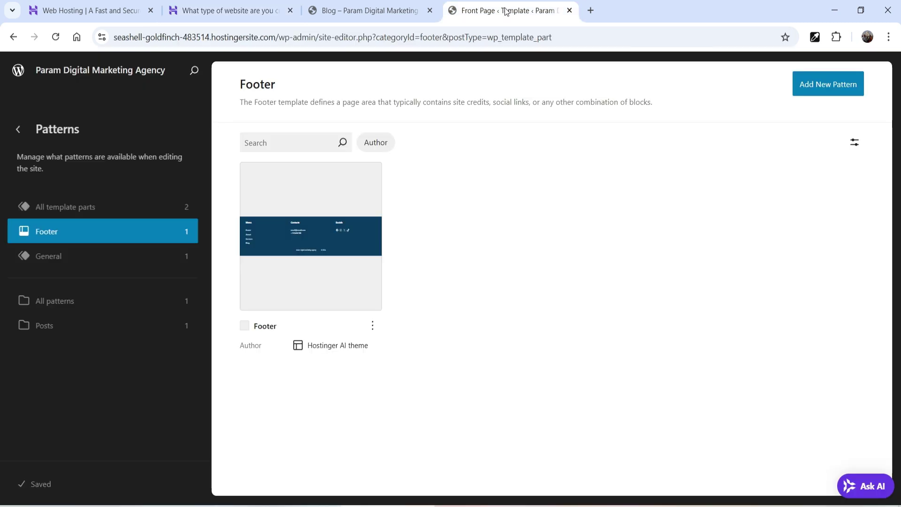